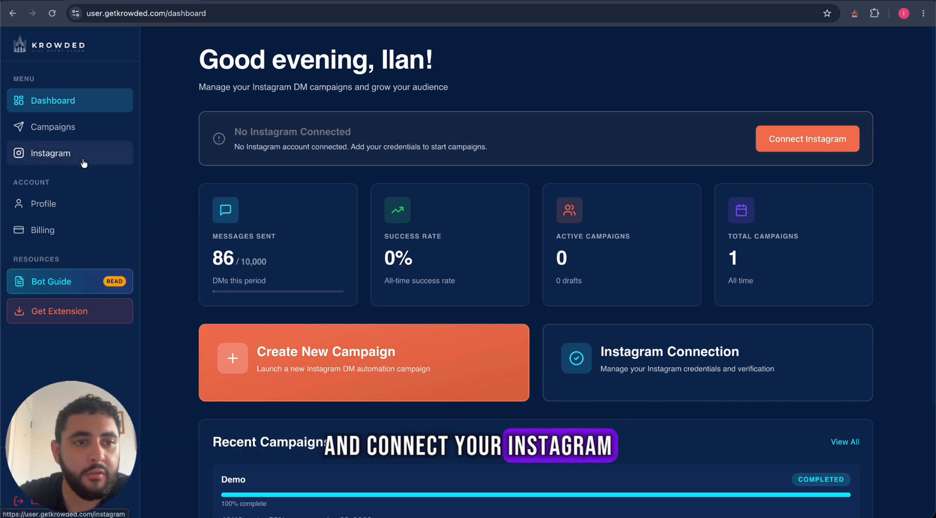
Open the Instagram accounts page and bring up the Add Instagram Account form.
click(33, 154)
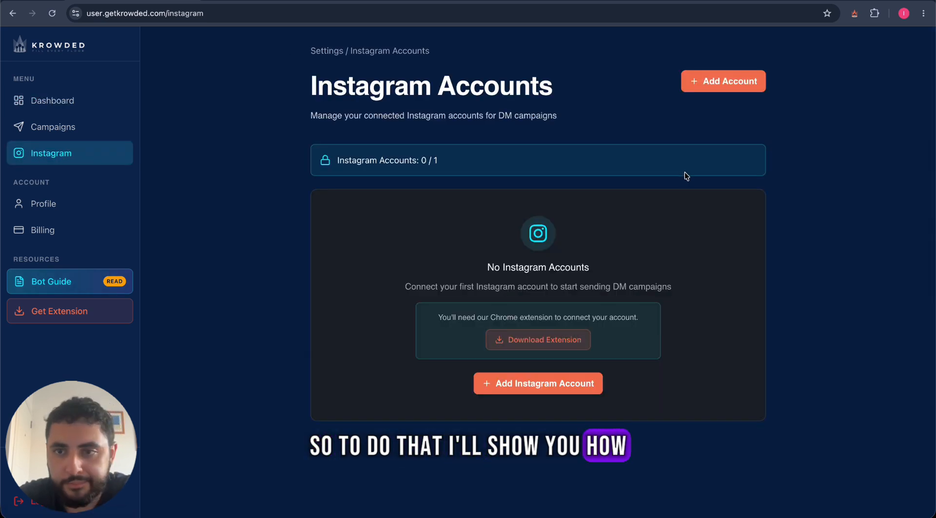
click(695, 81)
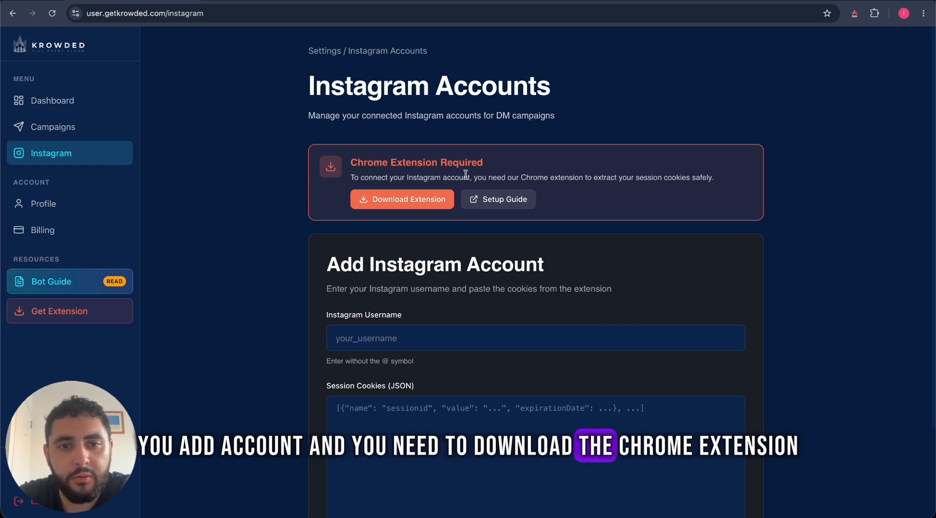
Check the Krowded Connector store listing, already added to Chrome, then return to Krowded.
click(401, 209)
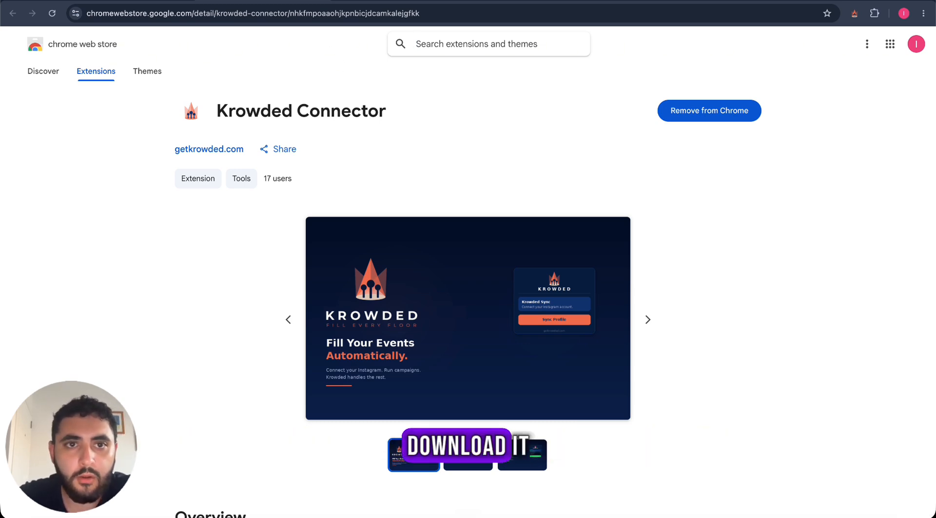
click(318, 1)
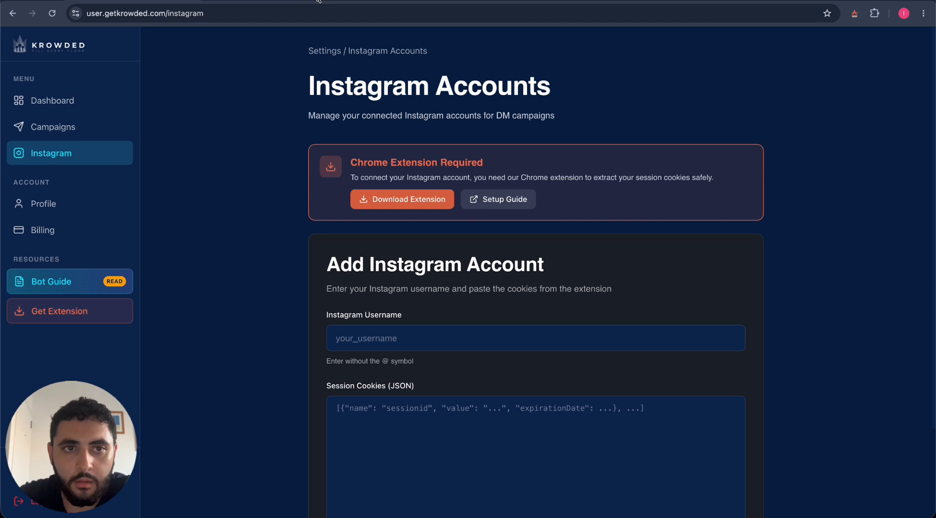
Enter the account's Instagram username and start Sync Profile from the Krowded Connector extension.
click(558, 348)
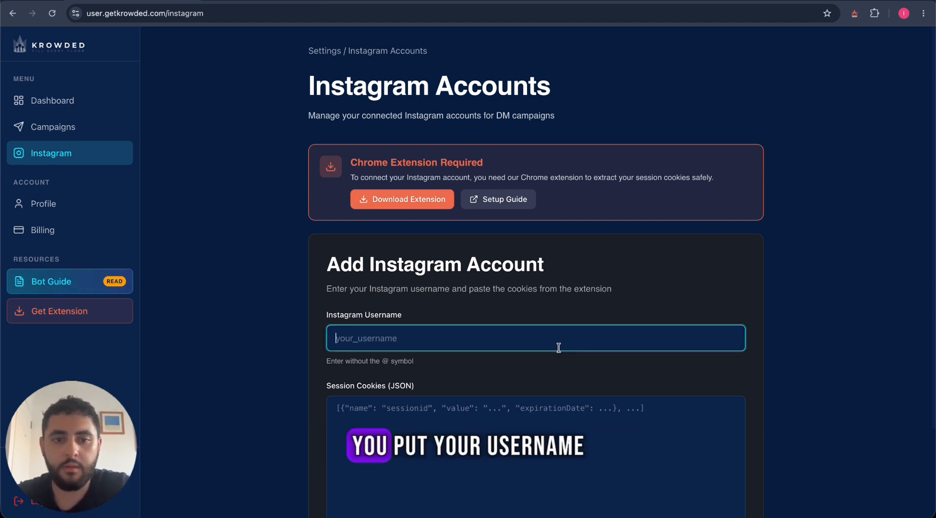
text(Ilanlek)
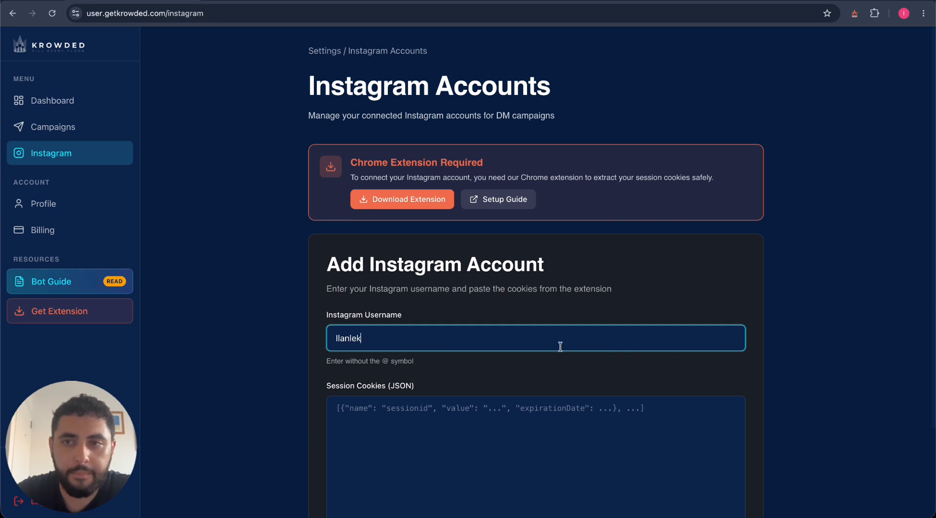
click(854, 14)
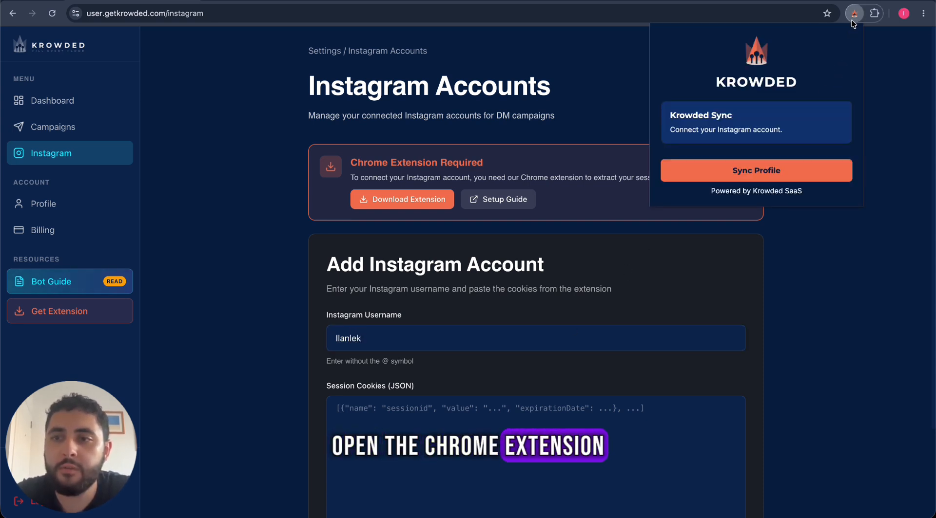
click(739, 173)
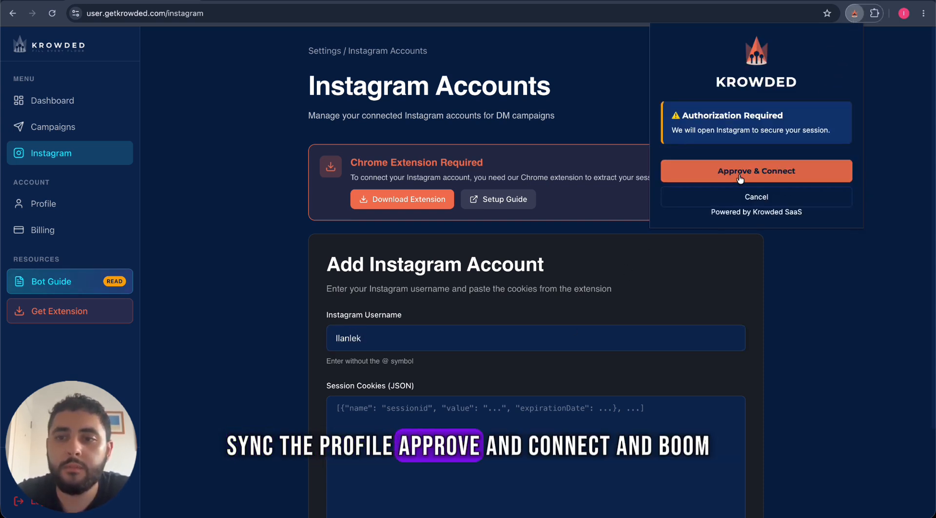
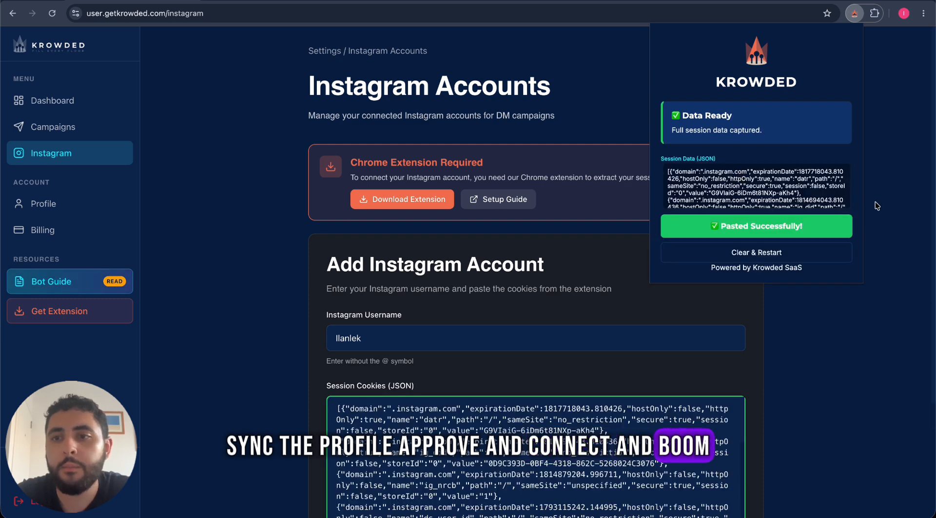
Close the Krowded Connector session data panel and scroll down to the valid-cookies notice and Connect Instagram button.
click(881, 208)
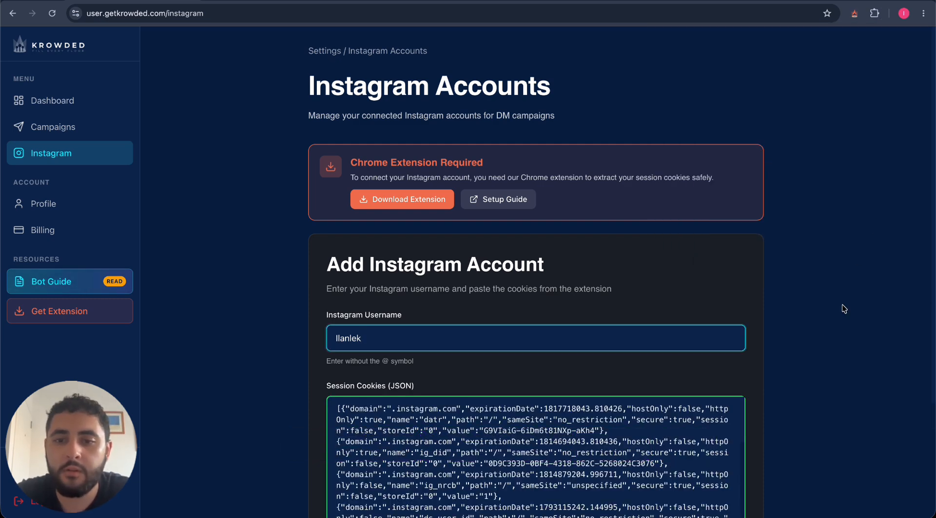
scroll(841, 305, down, 3)
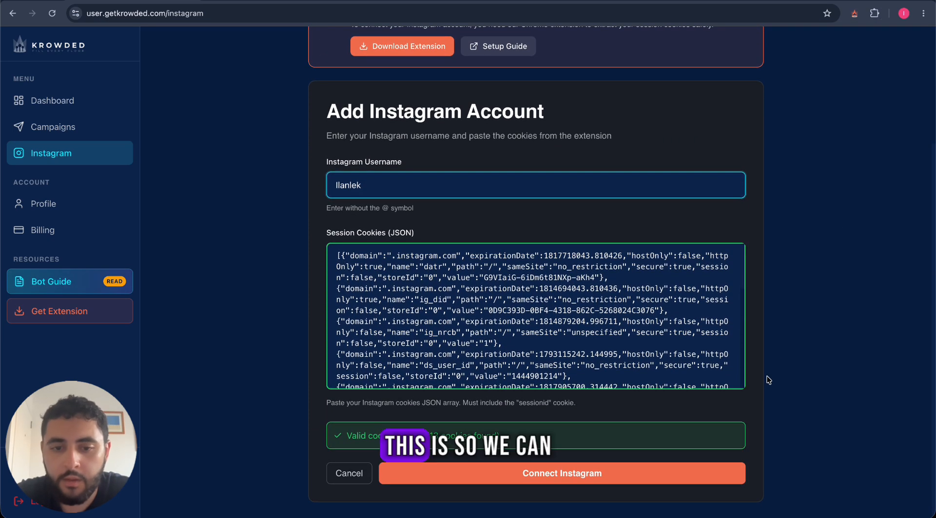
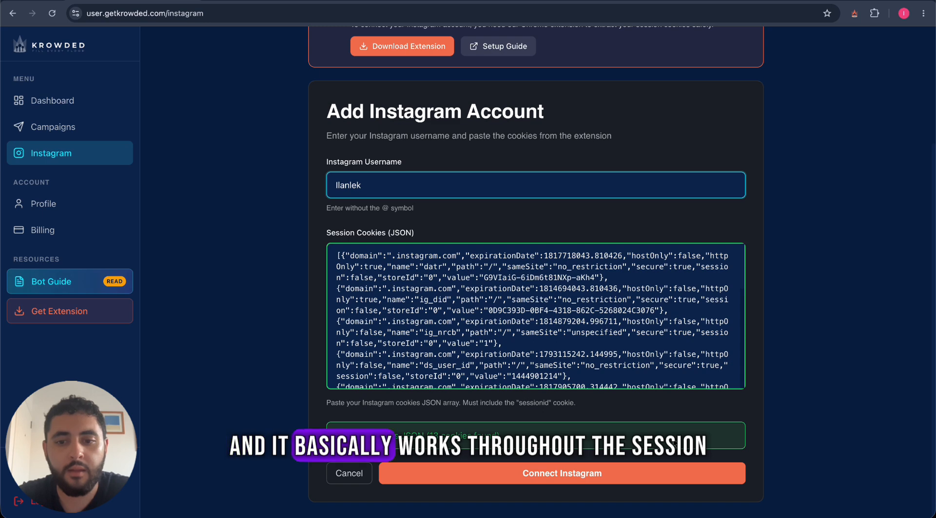
Save the Instagram connection with the pasted session cookies, then begin creating a campaign.
click(659, 472)
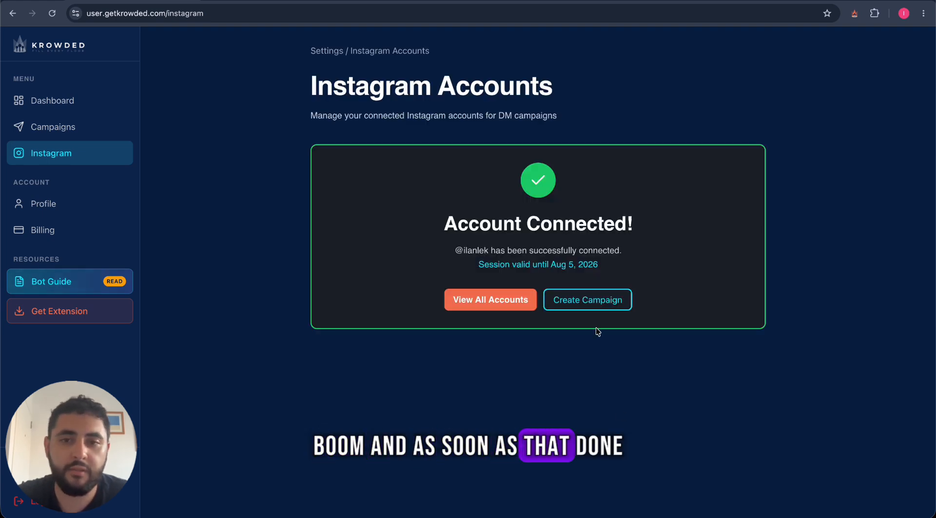
click(587, 301)
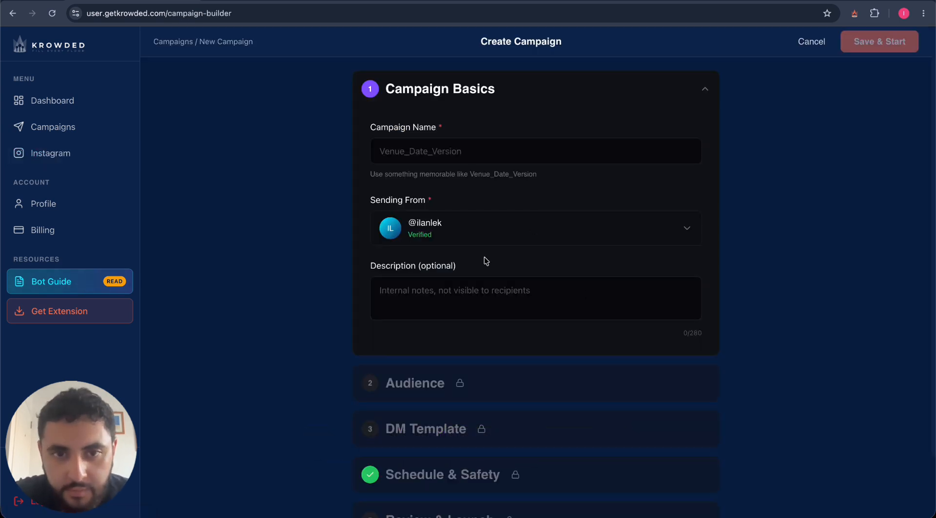
Enter 'Example Demo' as the campaign name in Campaign Basics.
scroll(491, 146, down, 3)
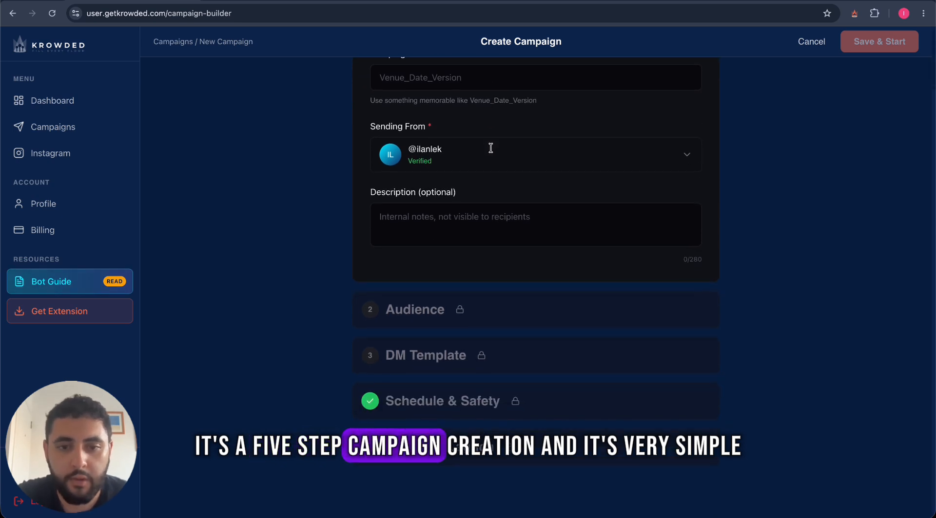
scroll(491, 146, up, 3)
click(490, 148)
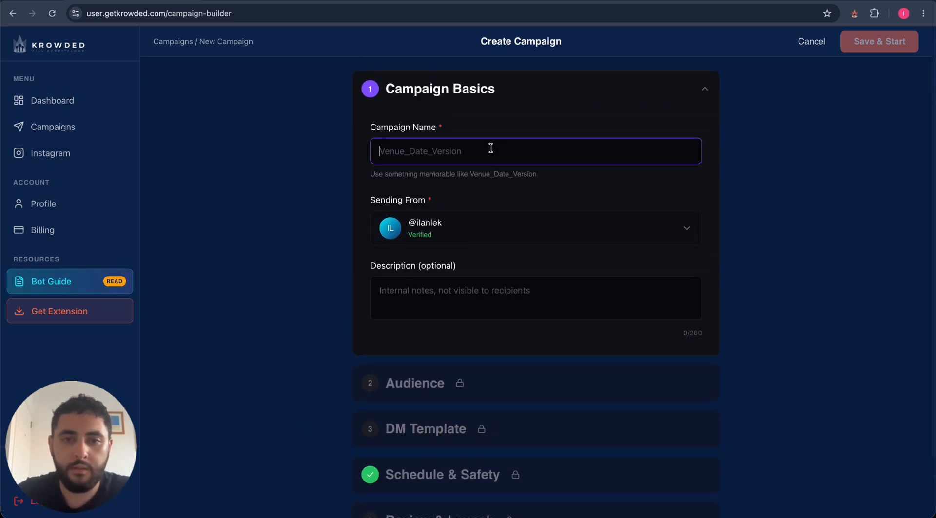
text(Exa)
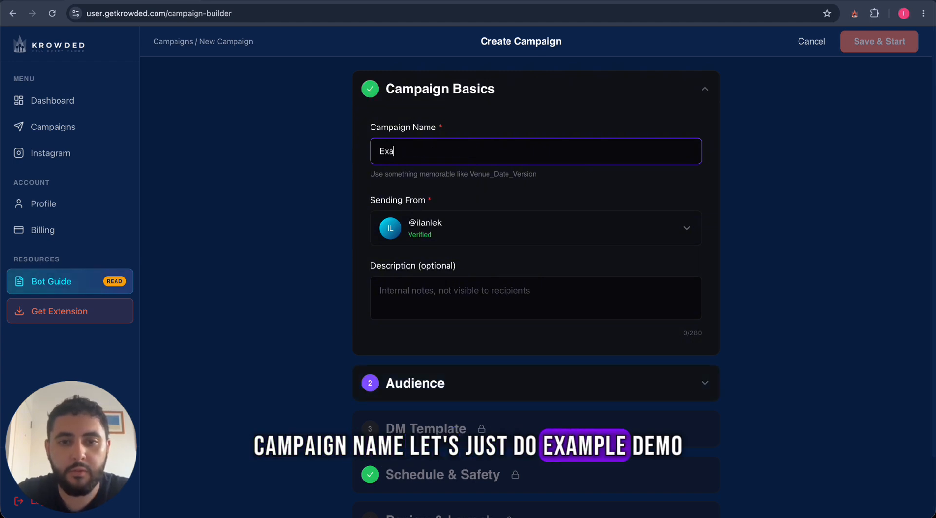
text(mple Demo)
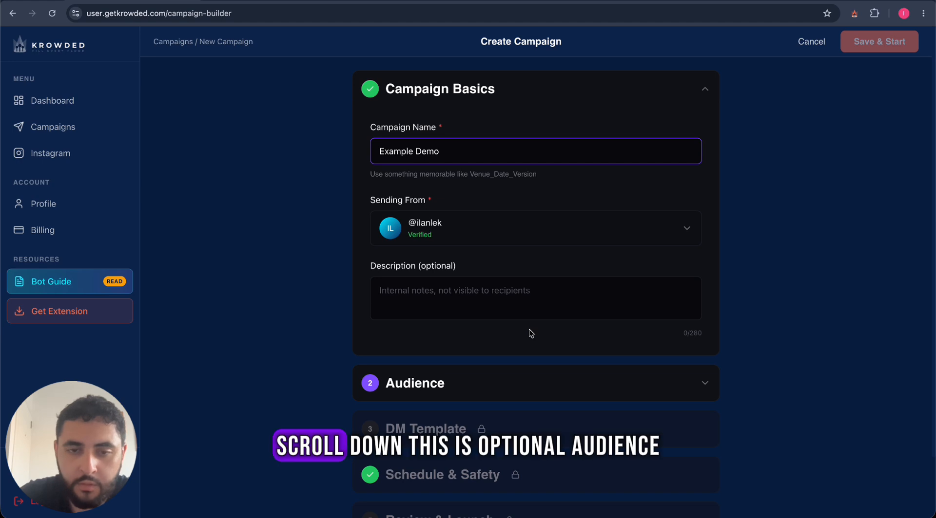
scroll(528, 329, down, 1)
Expand the Audience step and add a public Instagram username as a seed account.
click(462, 355)
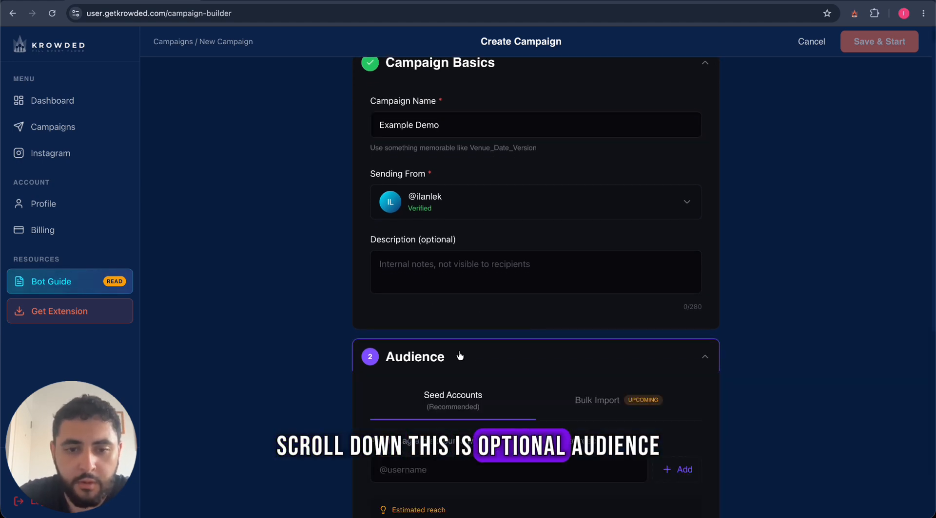
scroll(460, 356, down, 3)
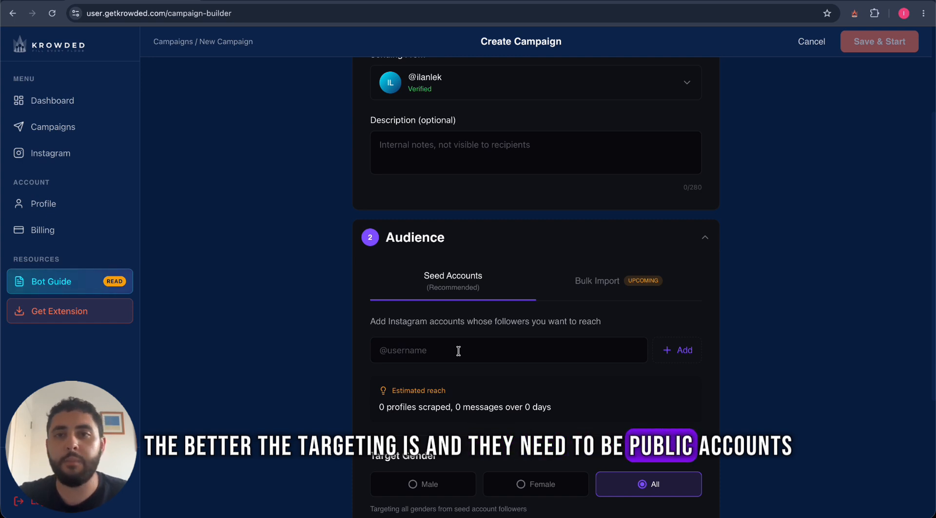
click(677, 361)
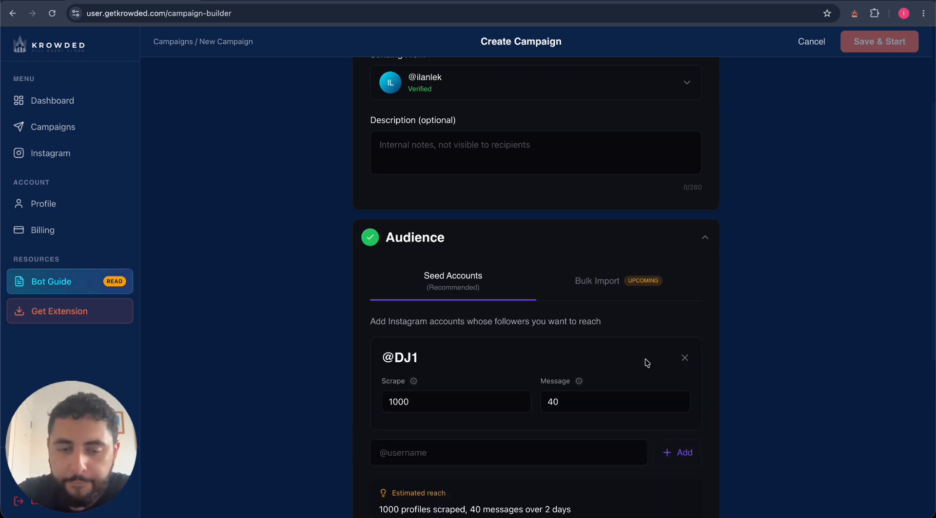
scroll(645, 361, down, 1)
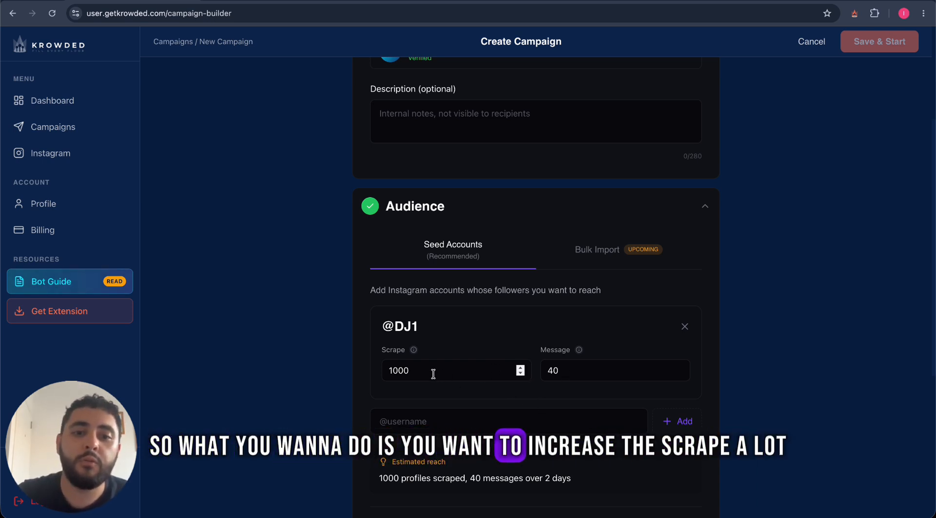
Change the seed account to scrape 3000 profiles and send 100 messages.
drag(433, 374, 360, 374)
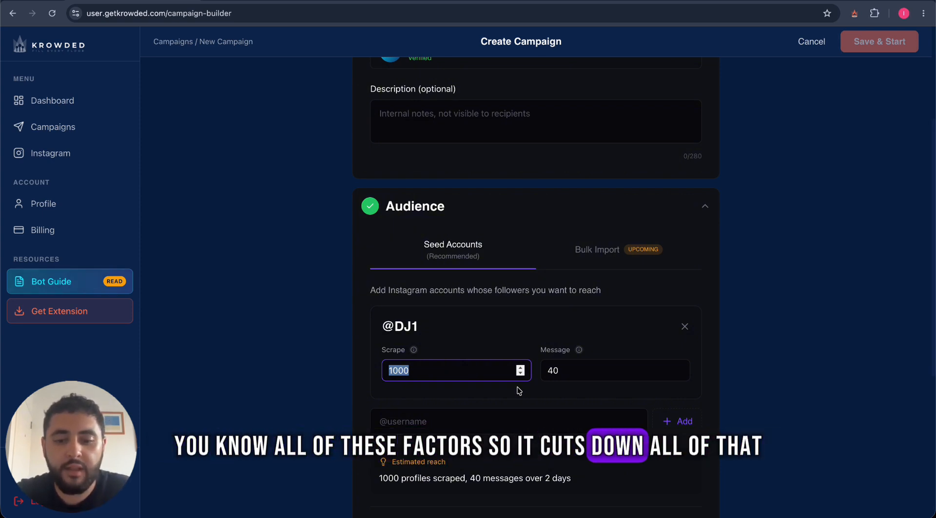
text(3000)
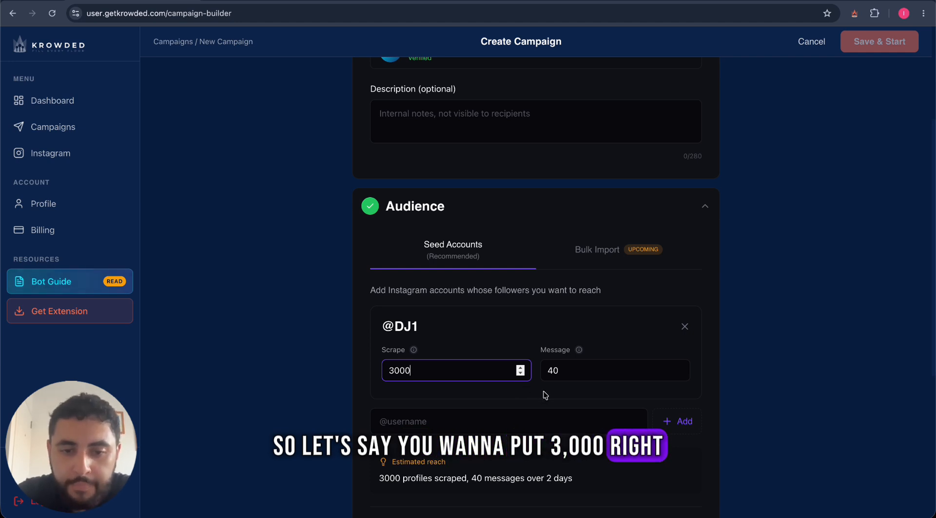
click(578, 377)
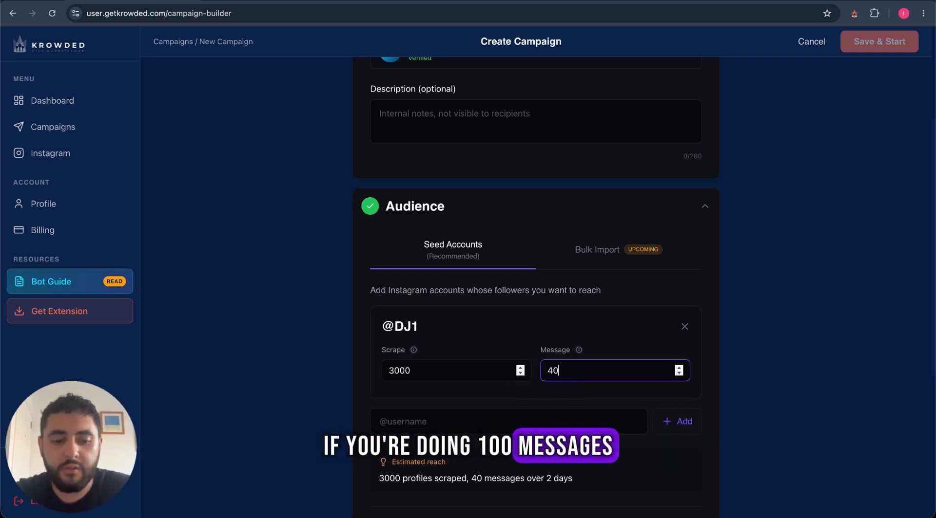
key(BackSpace)
key(BackSpace)
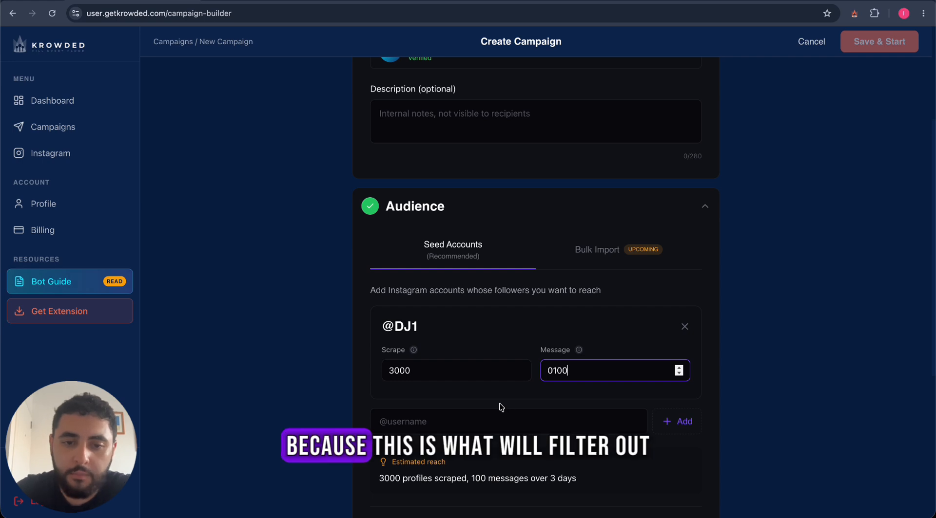
Set the seed account's Target Gender to female followers only.
scroll(501, 407, down, 3)
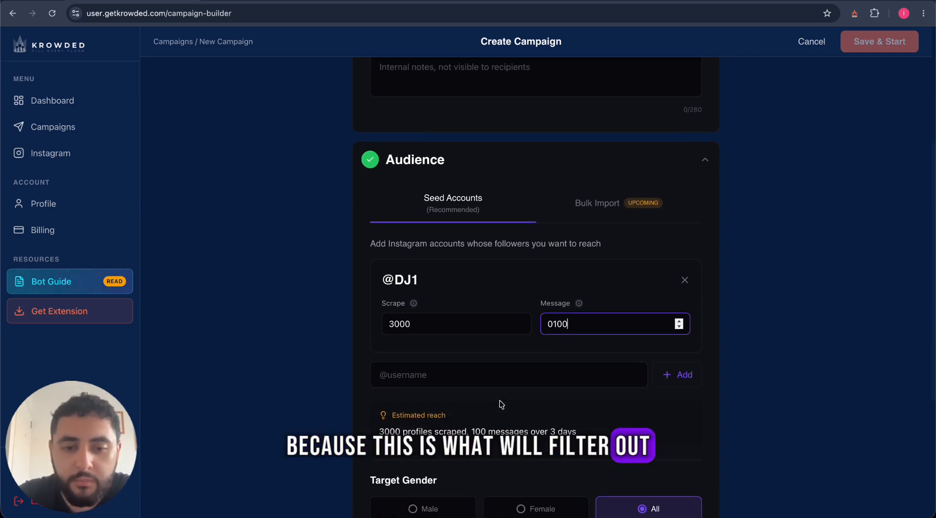
scroll(499, 401, down, 2)
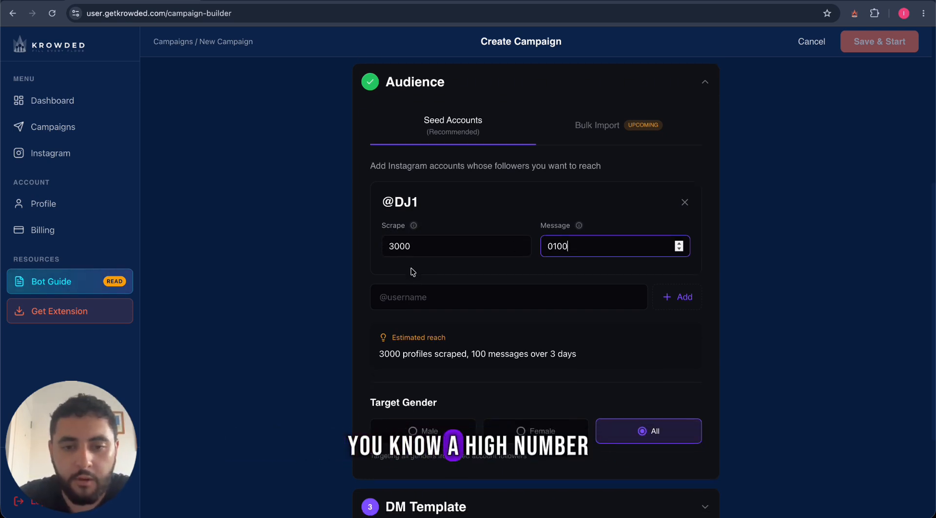
scroll(411, 269, down, 1)
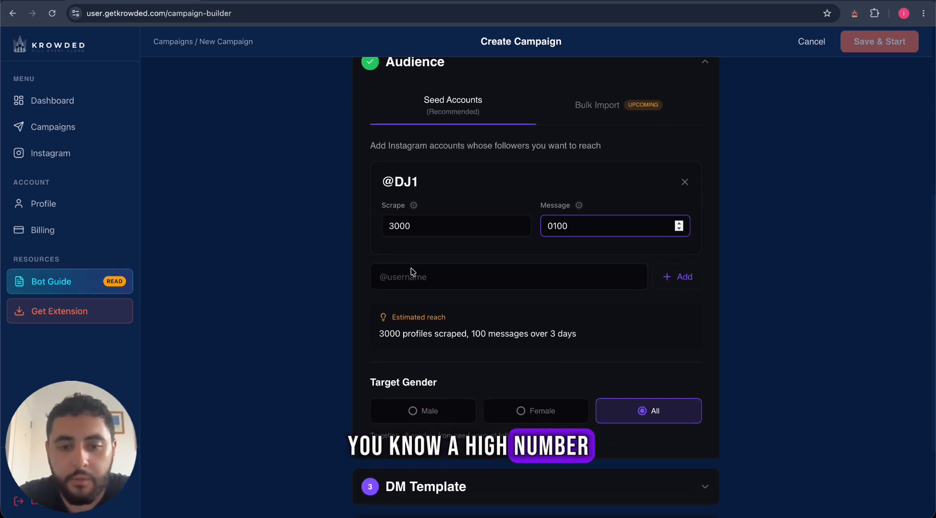
click(525, 402)
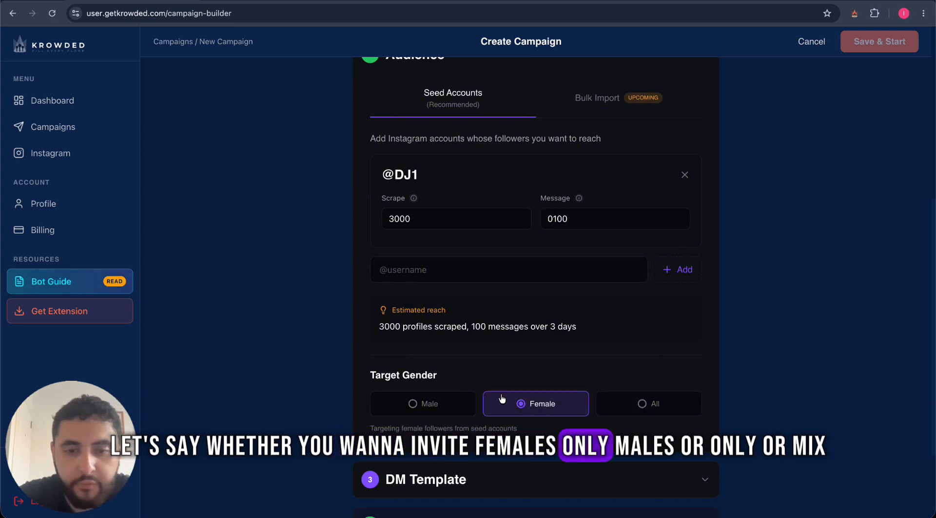
click(452, 397)
click(647, 415)
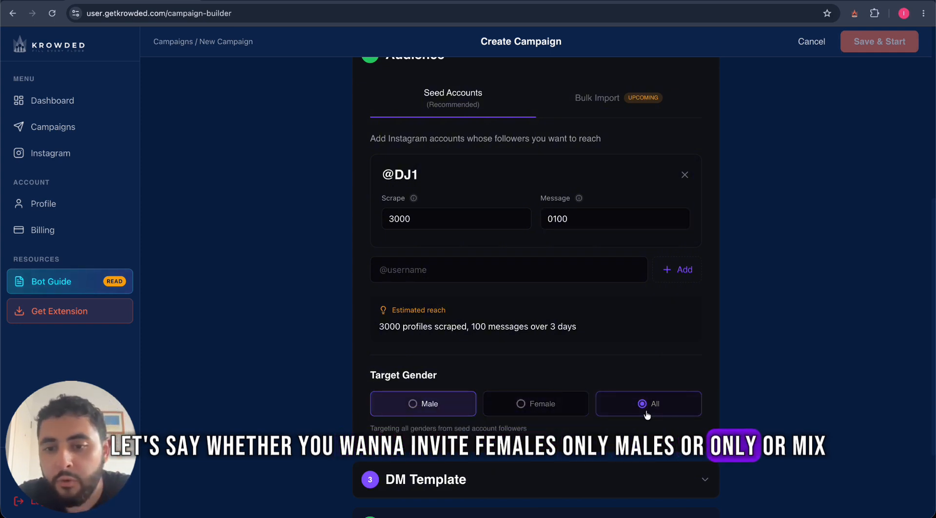
click(568, 406)
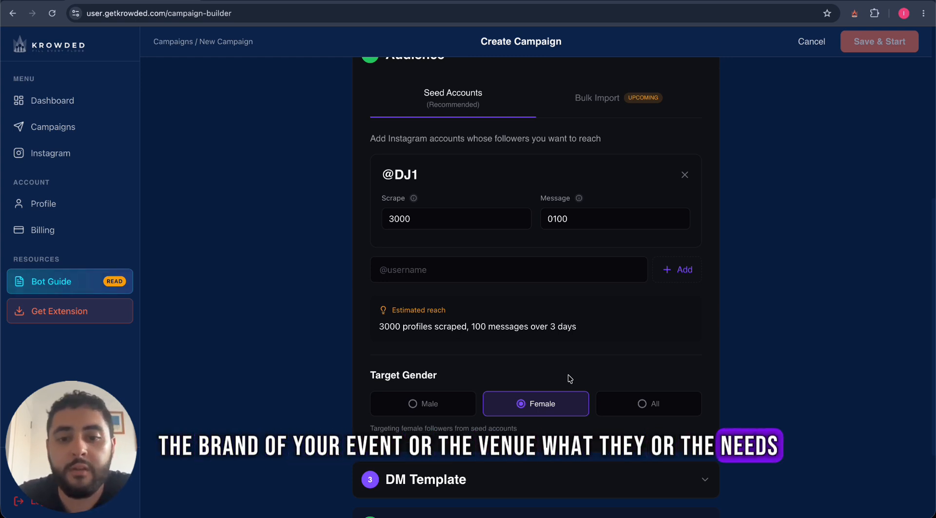
scroll(568, 378, down, 3)
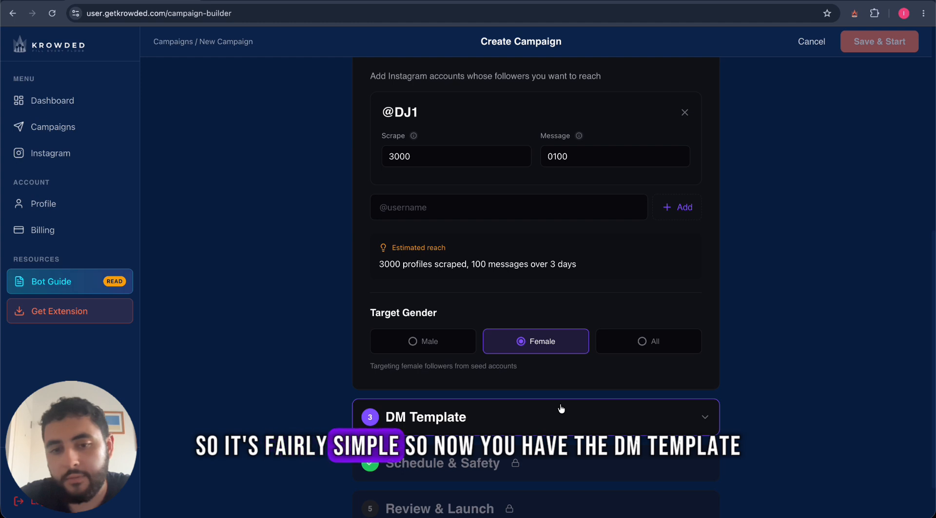
Expand DM Template, keeping English, Medium 120–180 length and emoji on, and focus the message box.
click(561, 410)
scroll(561, 397, down, 5)
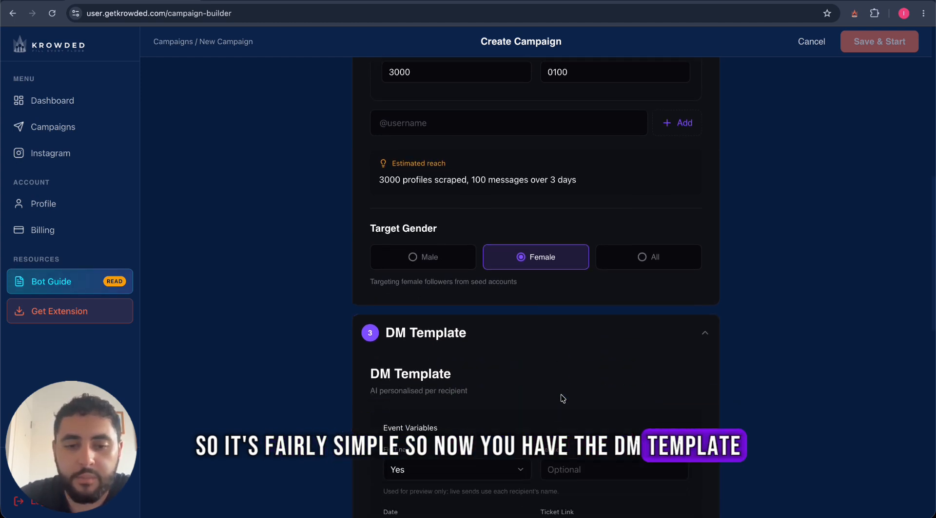
scroll(562, 399, down, 3)
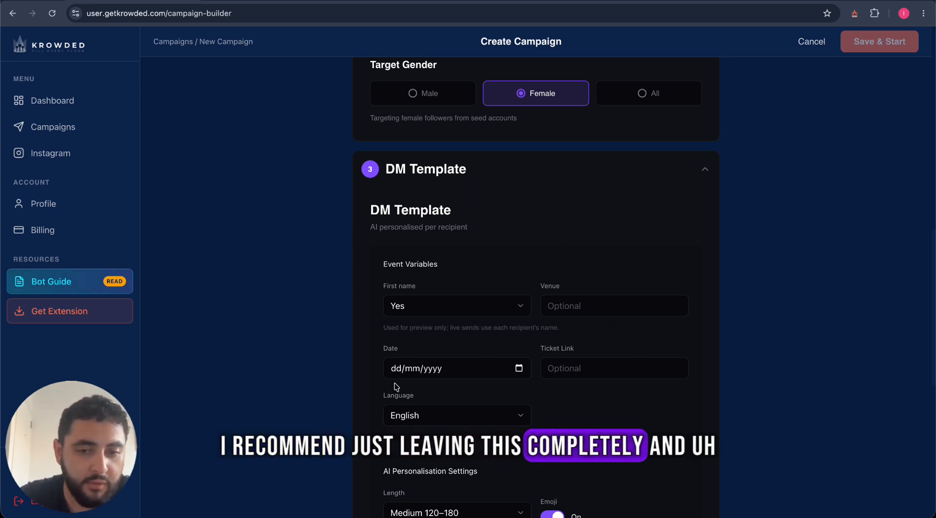
scroll(395, 386, down, 2)
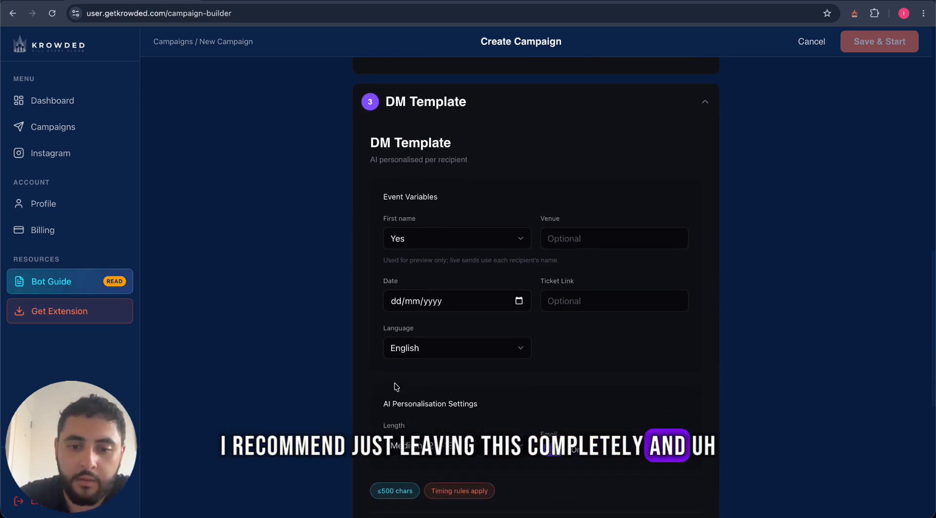
scroll(396, 387, down, 4)
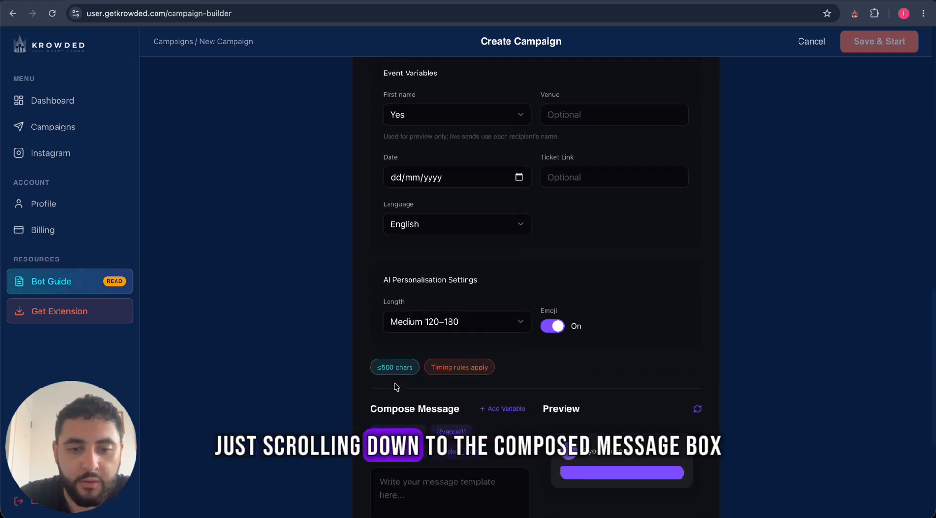
scroll(395, 386, down, 3)
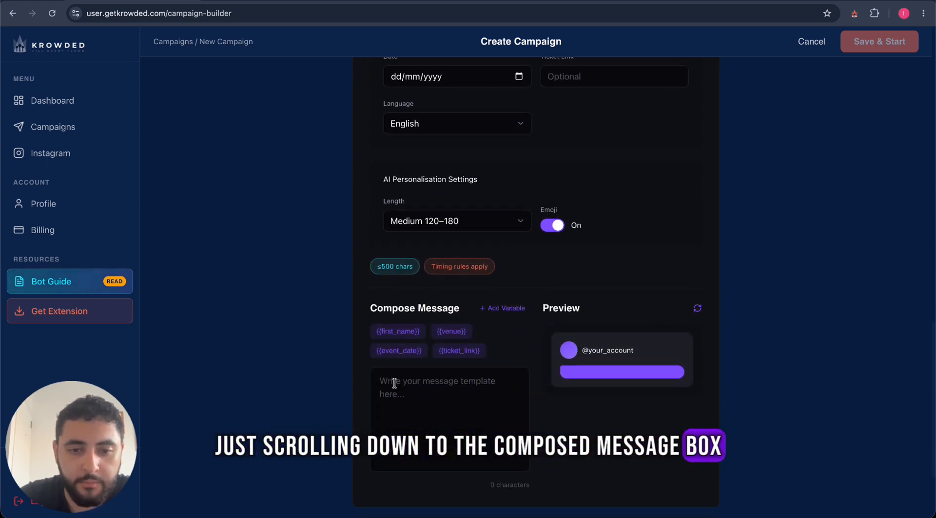
click(394, 383)
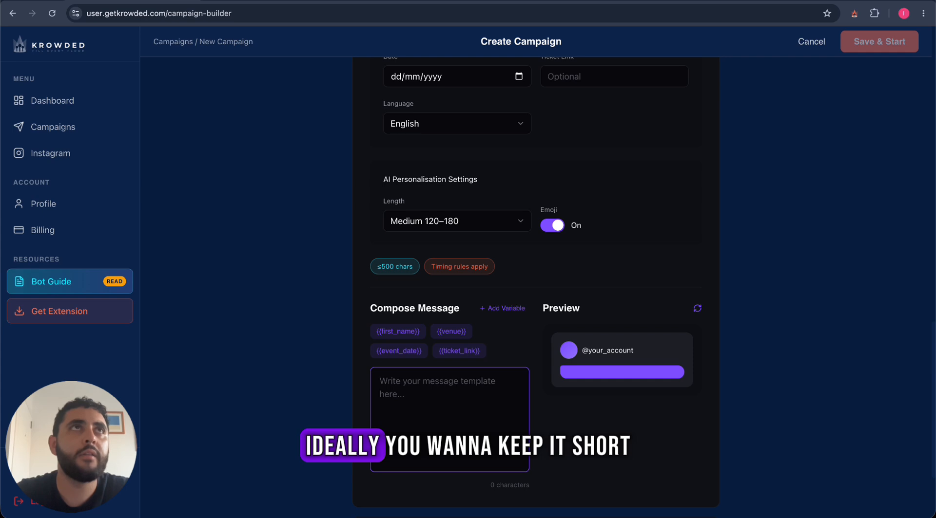
Paste the DM 'Hey {{first_name}}, came across your profile… Interested if I send you the details?' and check the preview.
key(super+Tab)
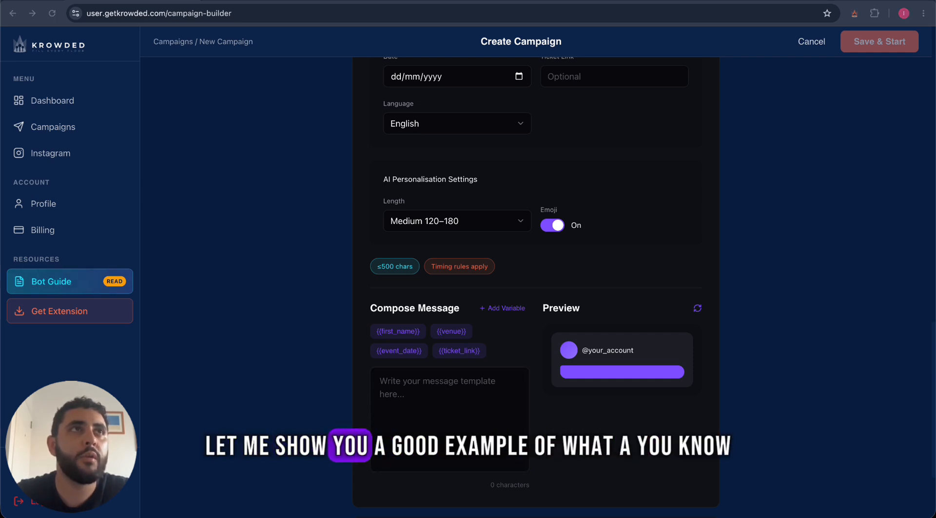
click(446, 404)
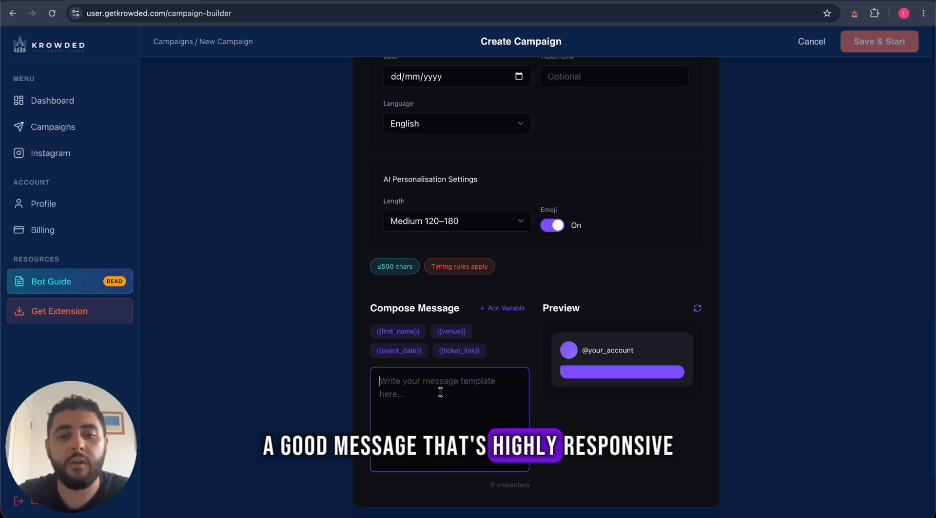
text(Hey {{first_name}}, came across your profile and thought you might be into the kind of events we put on. Interested if I send you the details?)
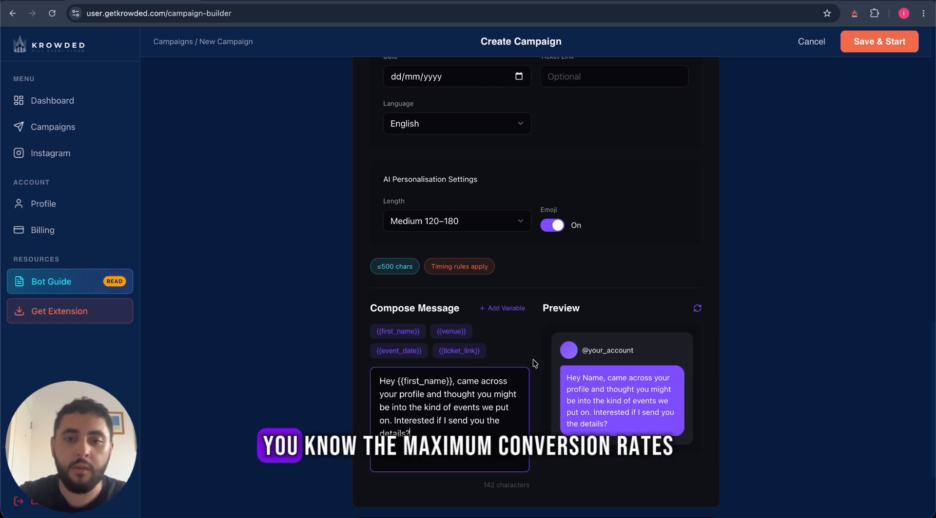
scroll(535, 363, down, 3)
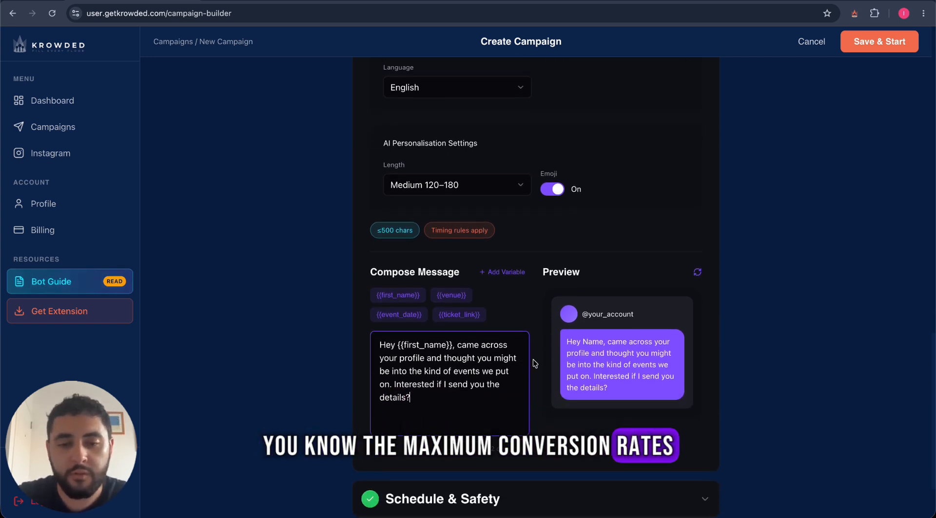
Customize Schedule & Safety settings, dragging the daily limit slider up to 100 messages.
click(505, 424)
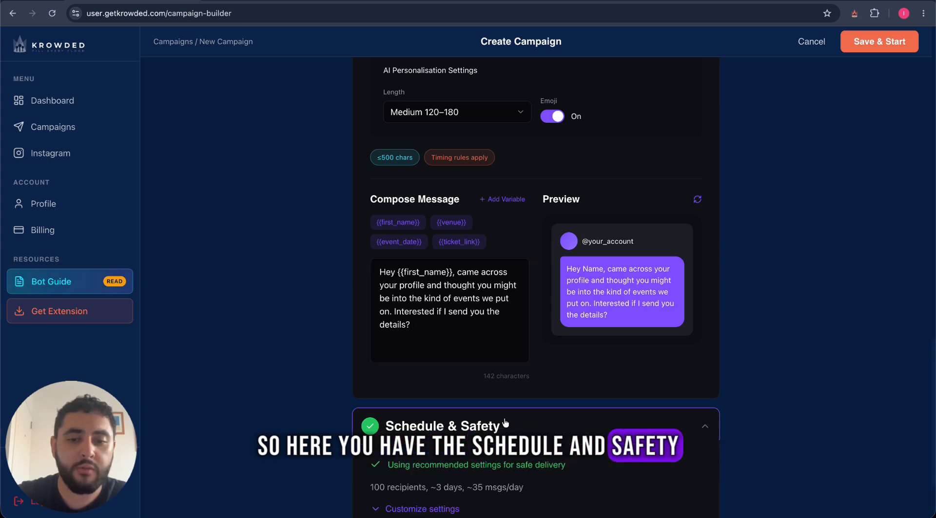
scroll(505, 423, down, 1)
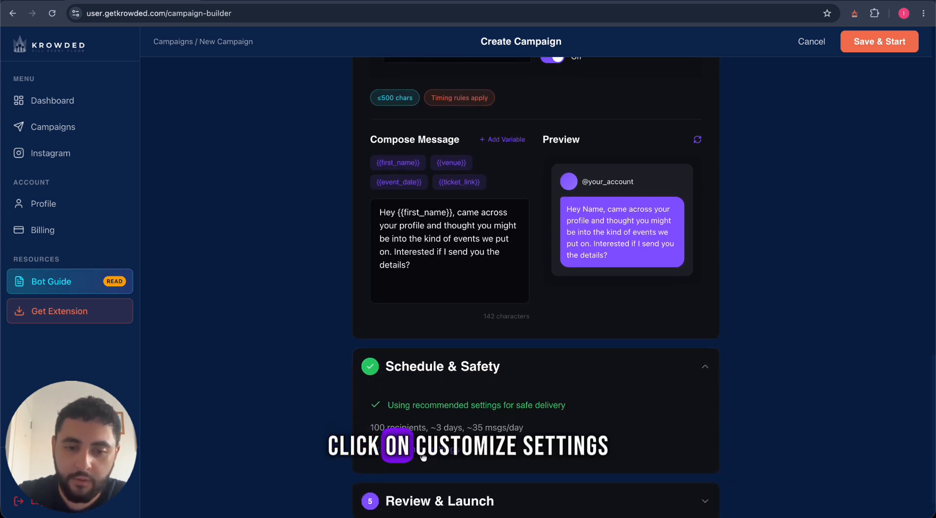
click(422, 449)
scroll(581, 452, down, 2)
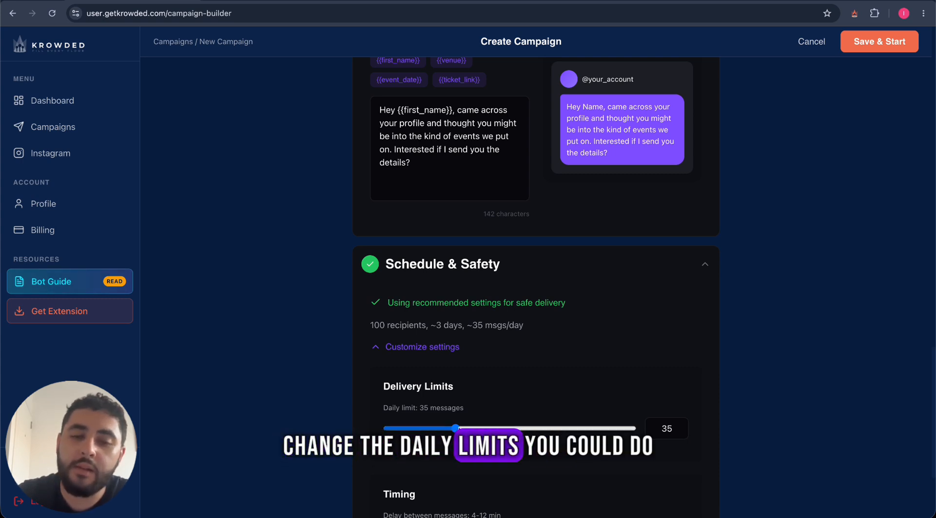
drag(451, 431, 638, 428)
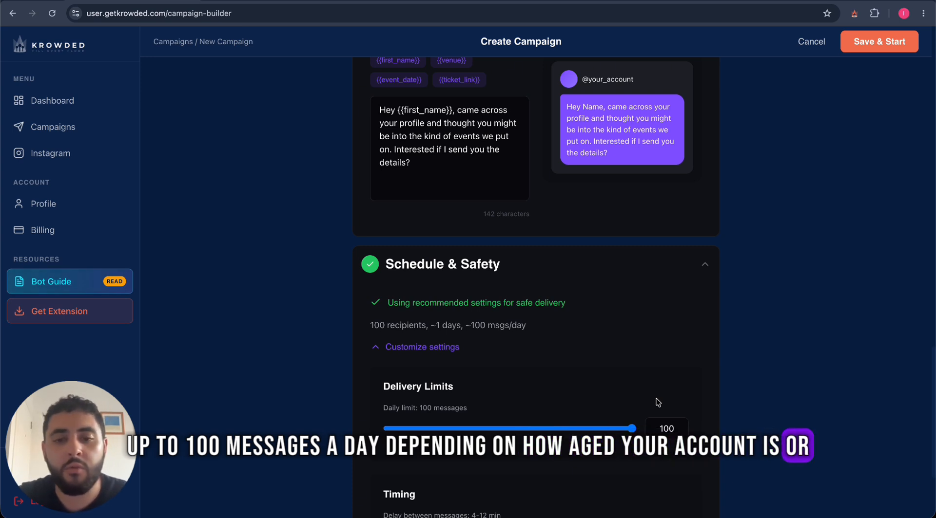
scroll(656, 398, down, 1)
scroll(656, 401, down, 2)
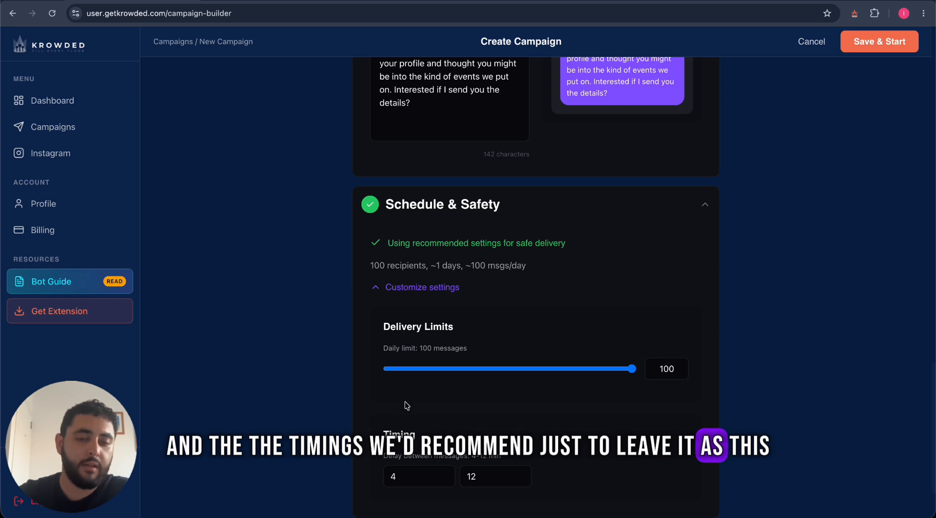
scroll(501, 416, up, 1)
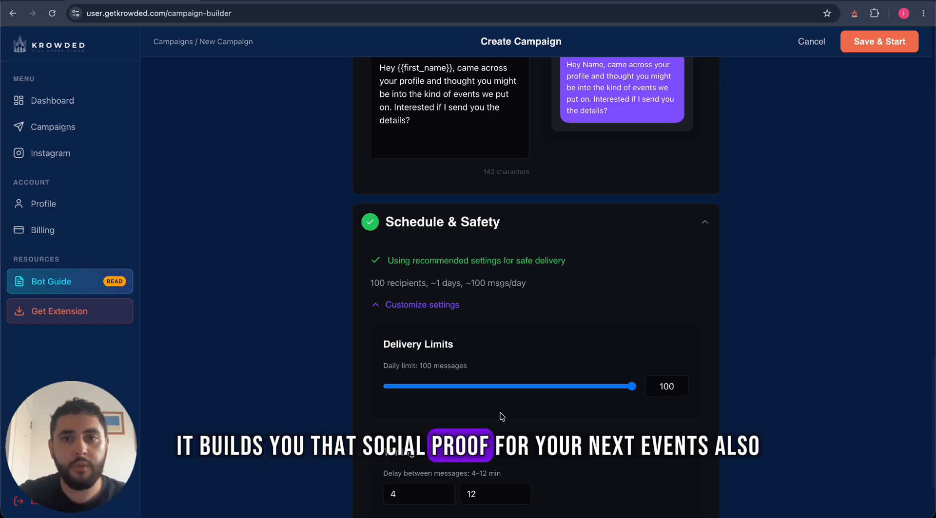
scroll(500, 416, down, 3)
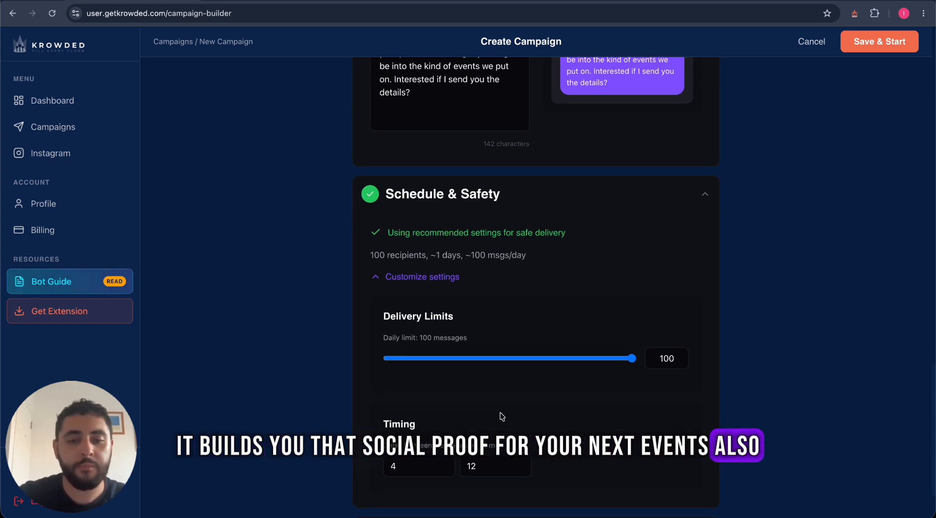
Check the Review & Launch summary cards, then go to the Campaigns list.
scroll(508, 465, down, 3)
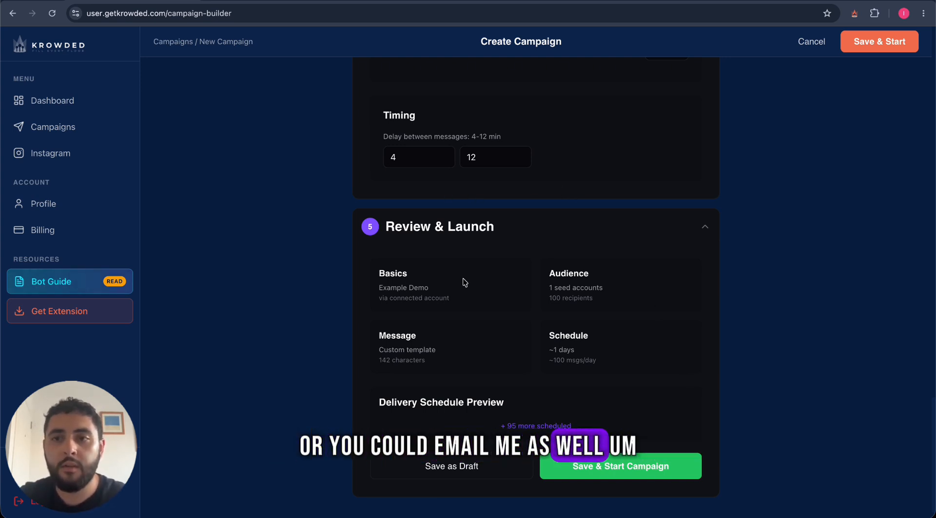
click(46, 128)
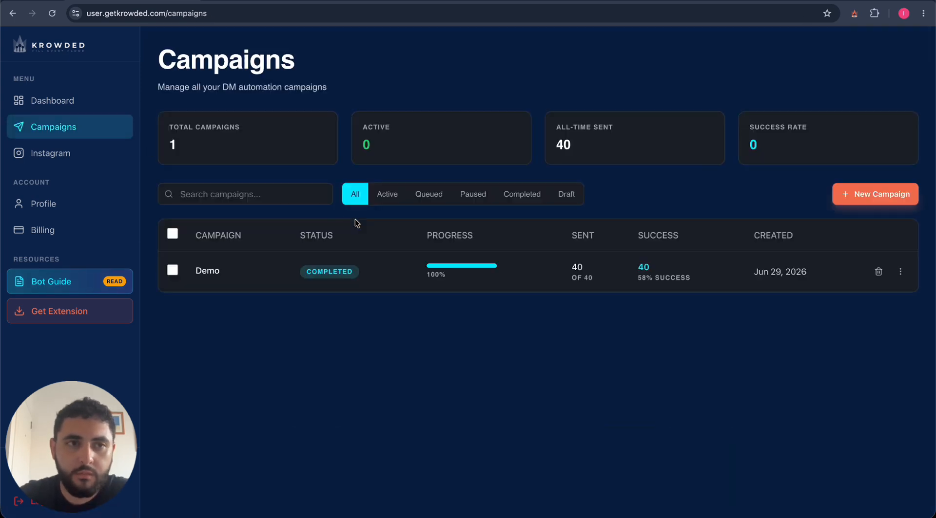
Open the Demo campaign row to see 40/40 sent, 69 attempts and 29 failed.
click(210, 279)
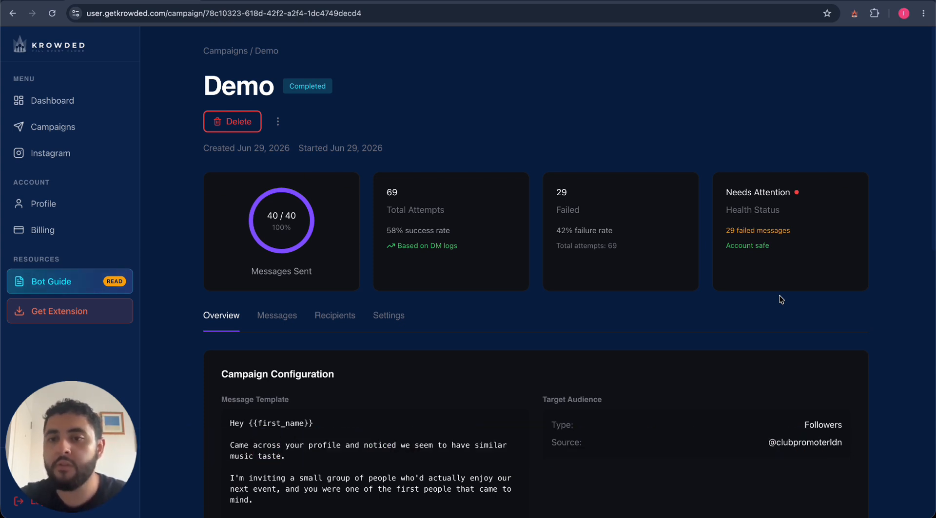
Scroll the Demo campaign page through Campaign Configuration and Timeline to the Activity Log.
scroll(778, 296, down, 1)
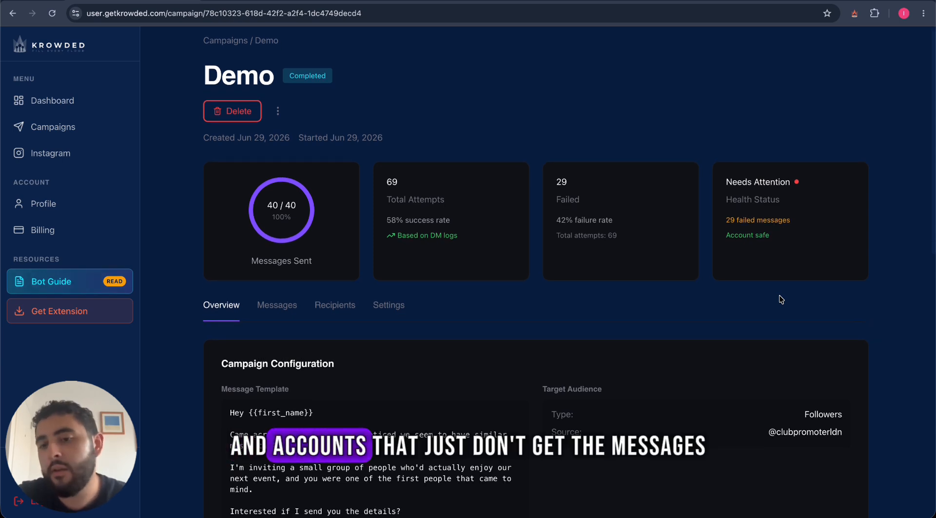
scroll(779, 295, down, 1)
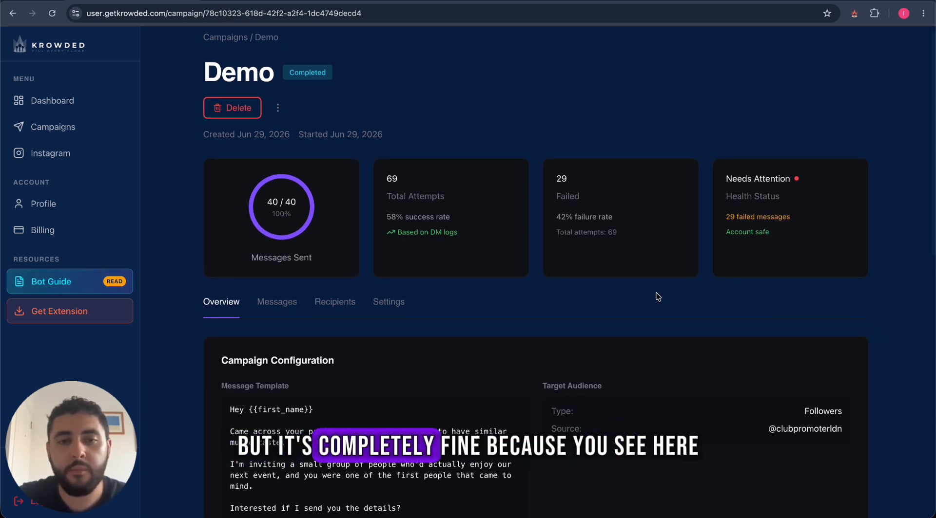
scroll(656, 296, down, 1)
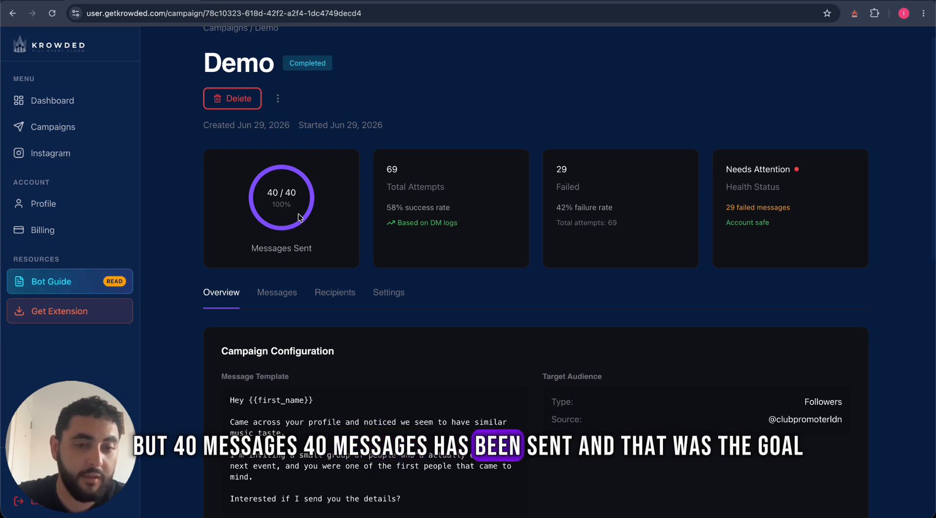
scroll(409, 333, down, 2)
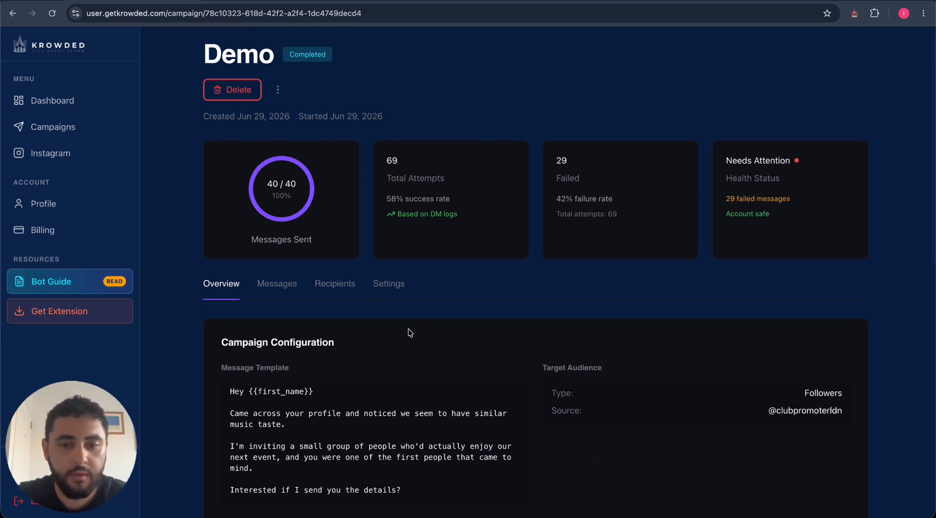
scroll(410, 333, down, 5)
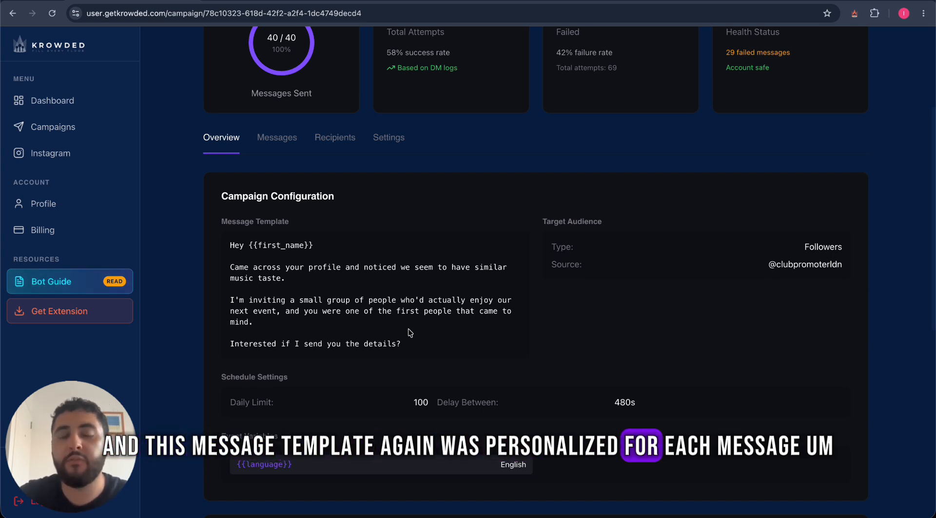
scroll(408, 330, down, 4)
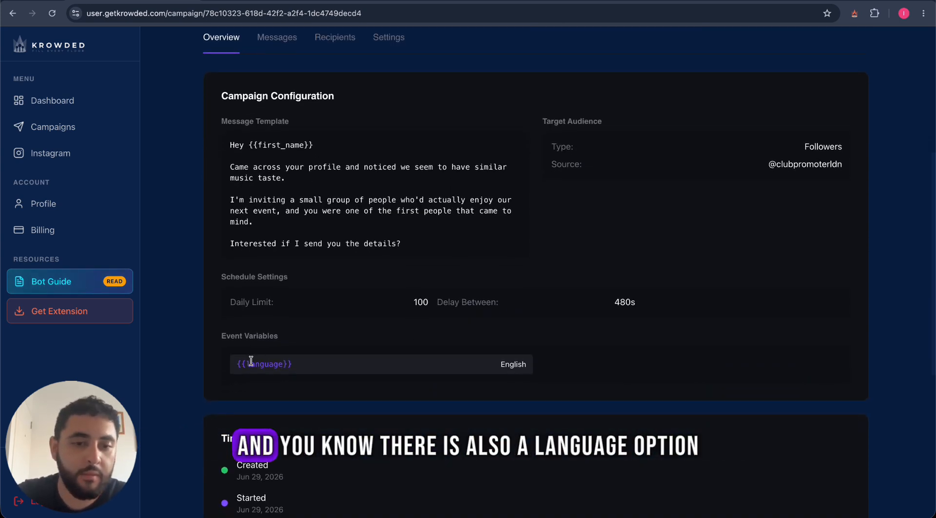
scroll(531, 383, down, 1)
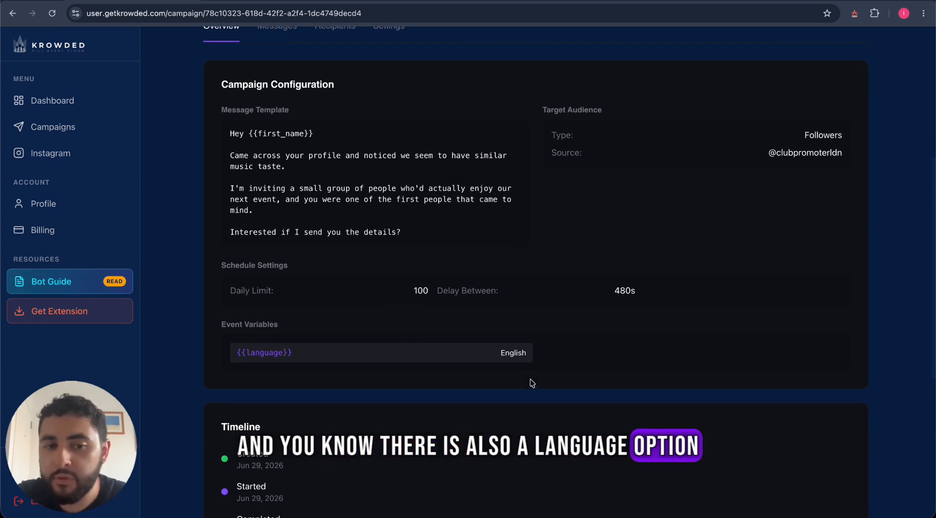
scroll(531, 383, down, 1)
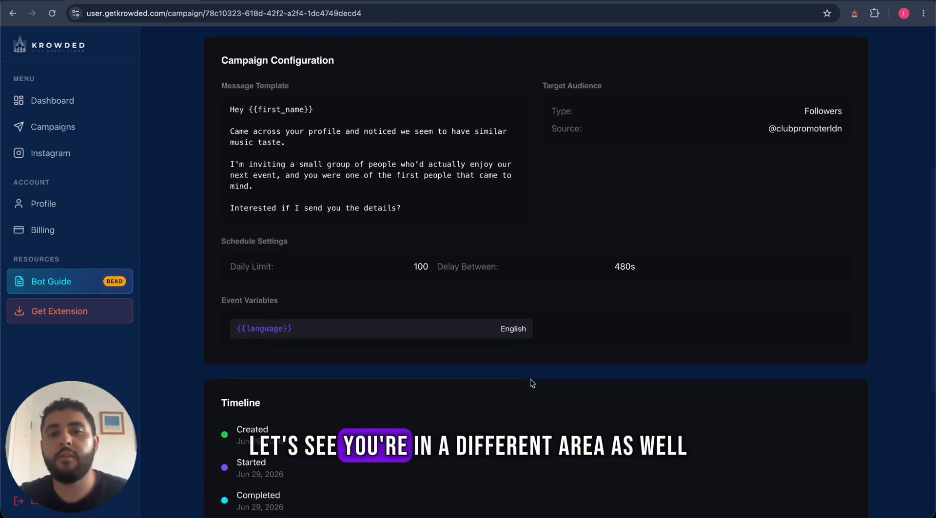
scroll(531, 384, down, 4)
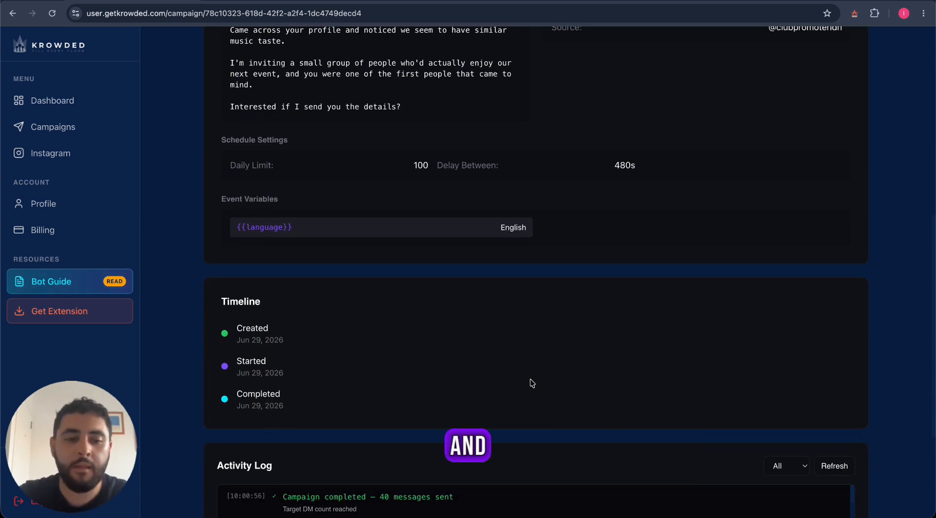
Scroll down through the Demo campaign's Activity Log of sent and failed DMs.
scroll(531, 384, down, 3)
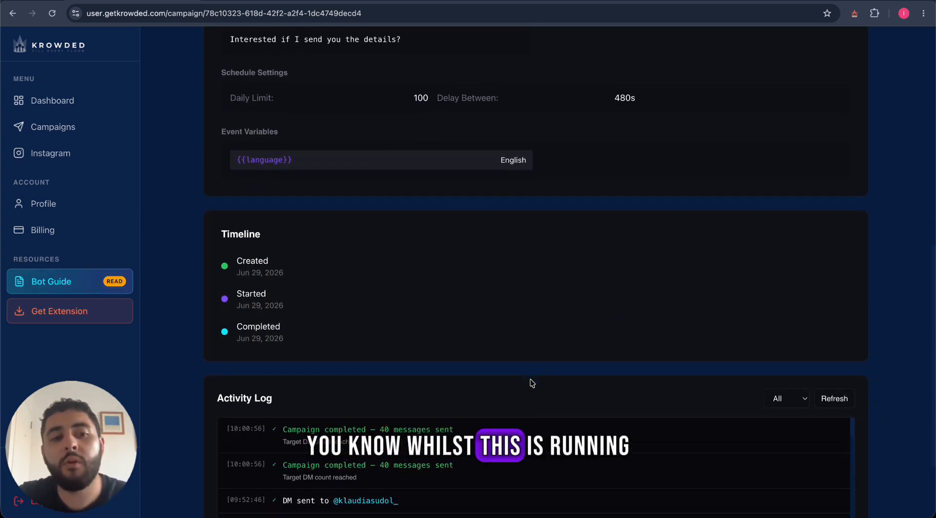
scroll(531, 383, down, 1)
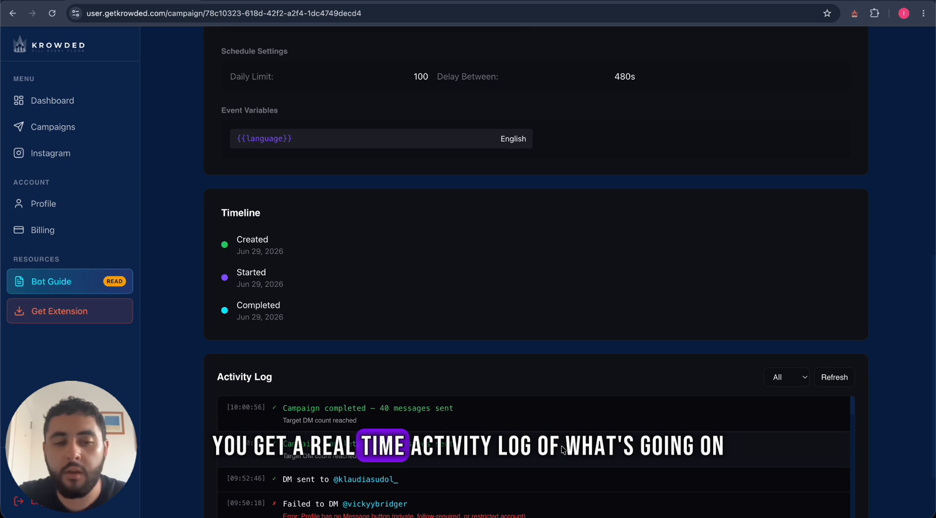
scroll(588, 370, down, 2)
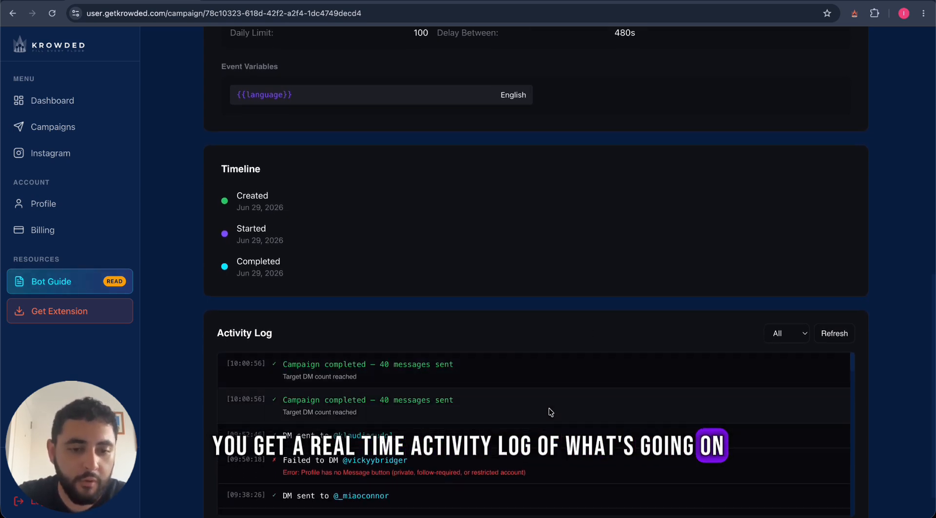
scroll(549, 412, down, 2)
scroll(551, 412, down, 1)
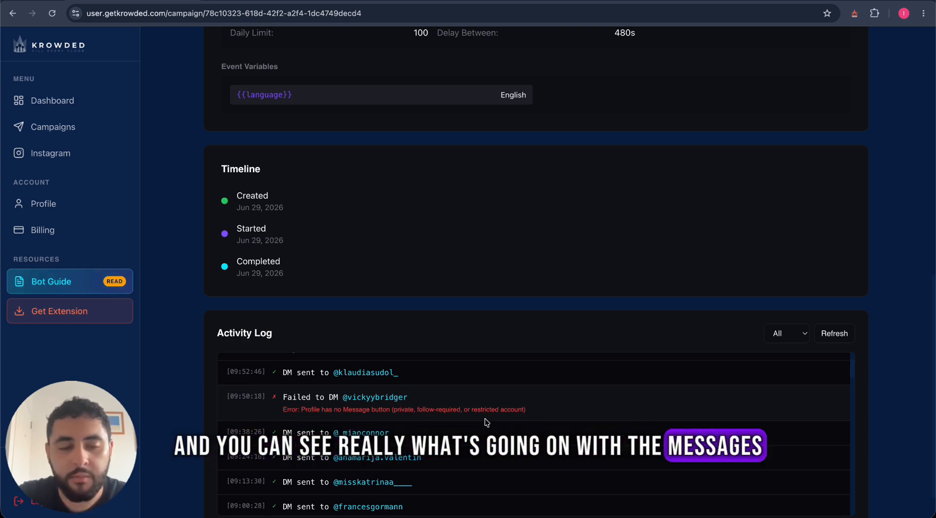
scroll(484, 419, down, 10)
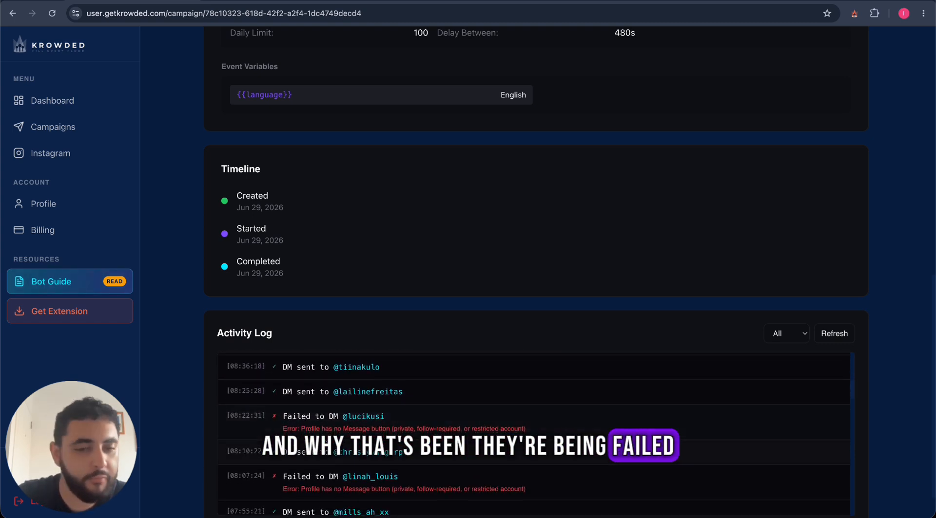
Scroll back up to the summary stats: 40/40 sent, 69 attempts, 29 failed.
scroll(636, 306, up, 2)
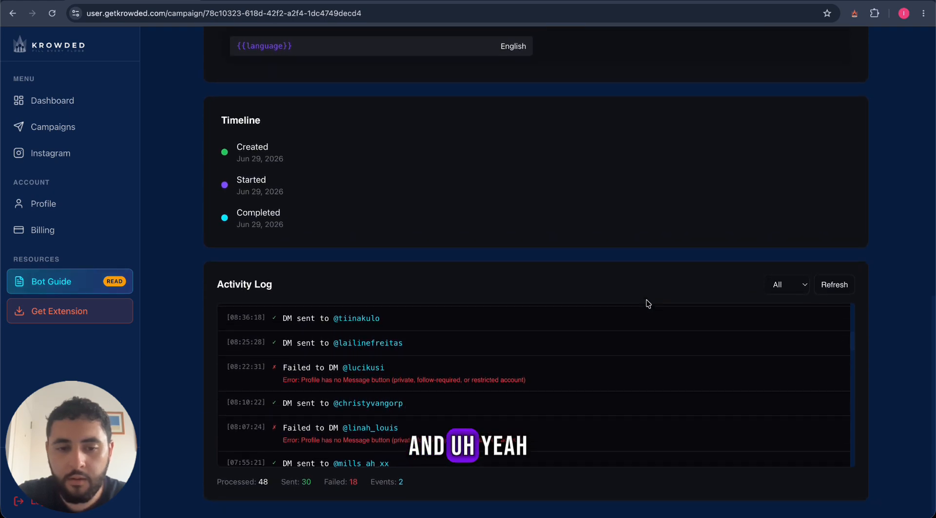
scroll(647, 304, up, 10)
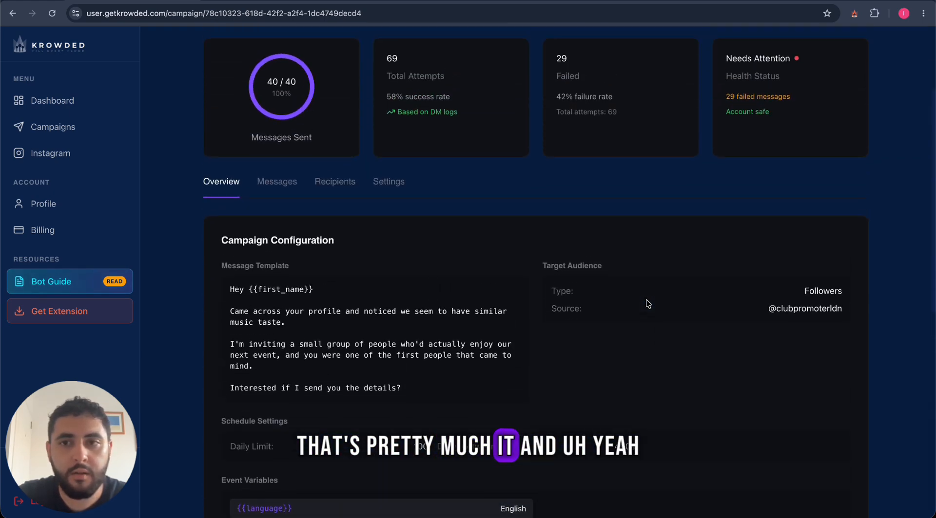
scroll(647, 304, up, 2)
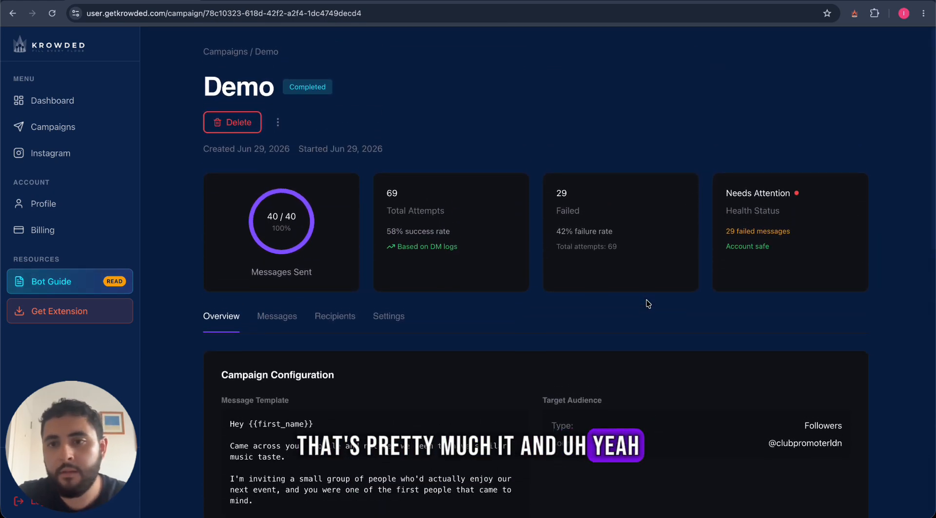